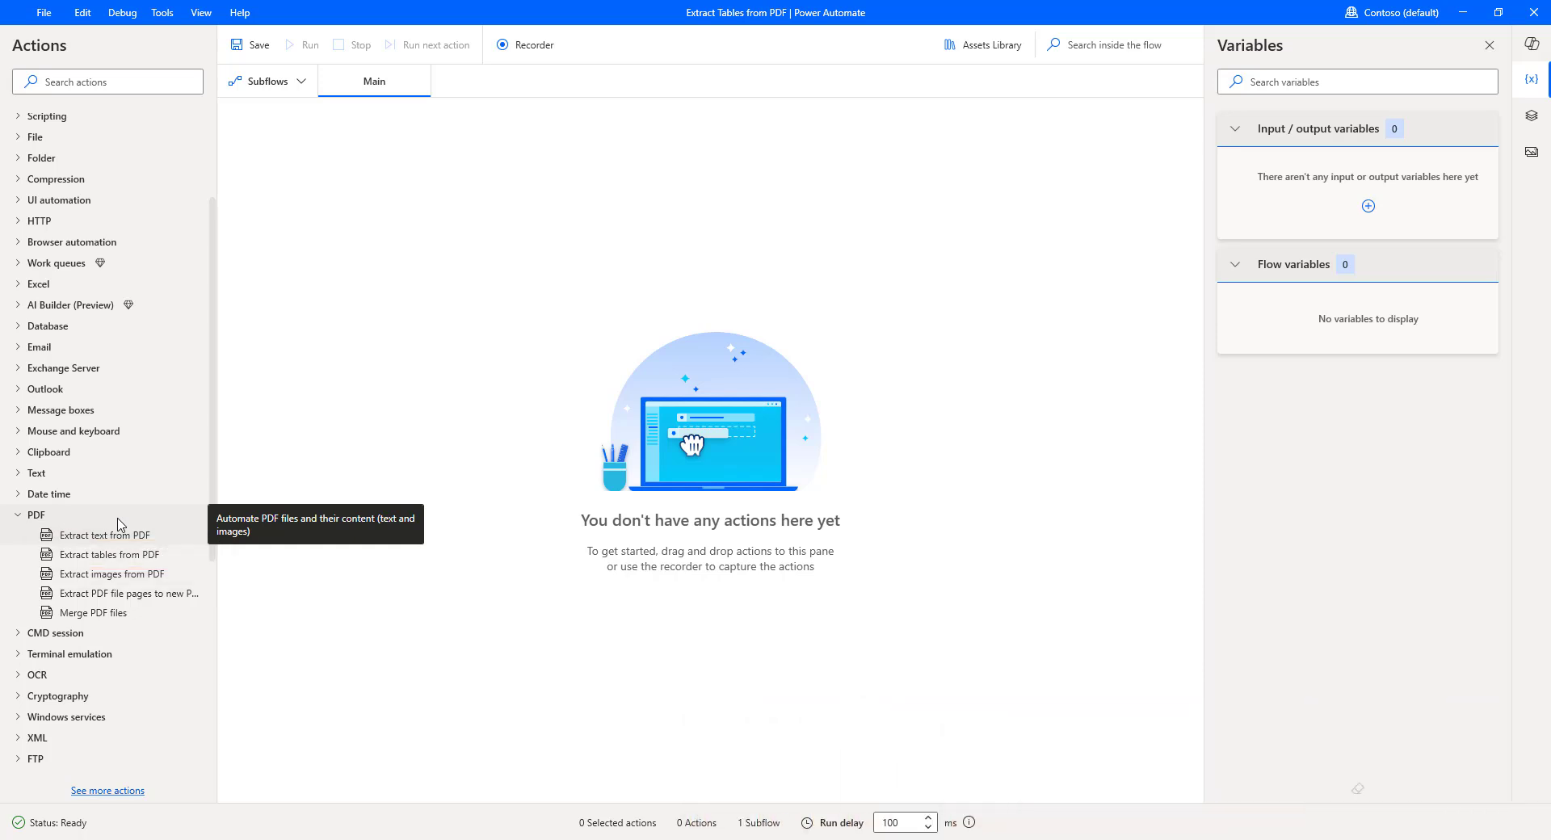
Switch to the sample draw-request PDF open in the browser.
key(alt+Tab)
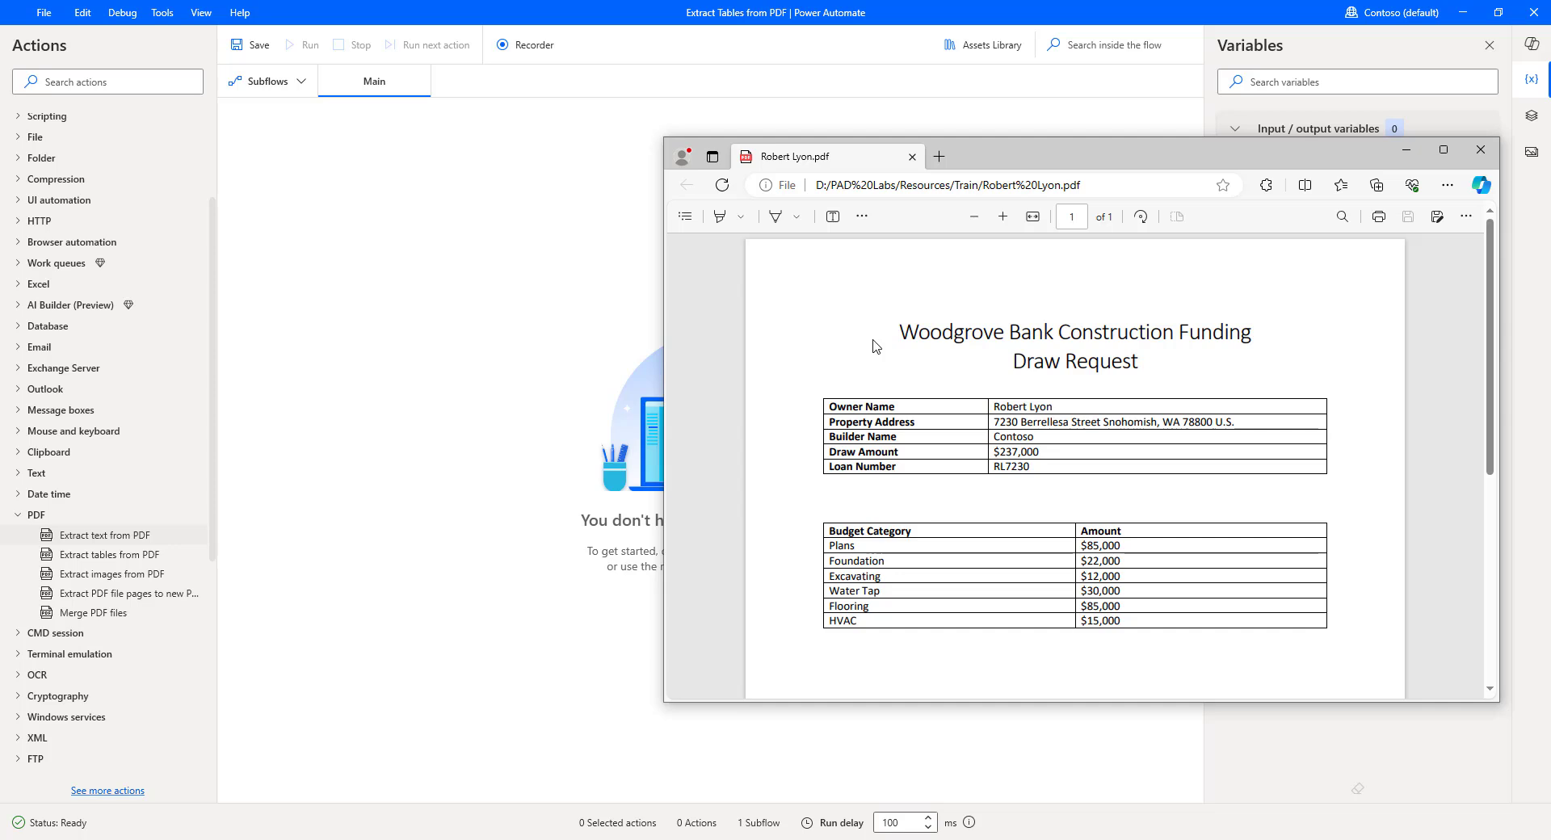
drag(1015, 361, 1184, 362)
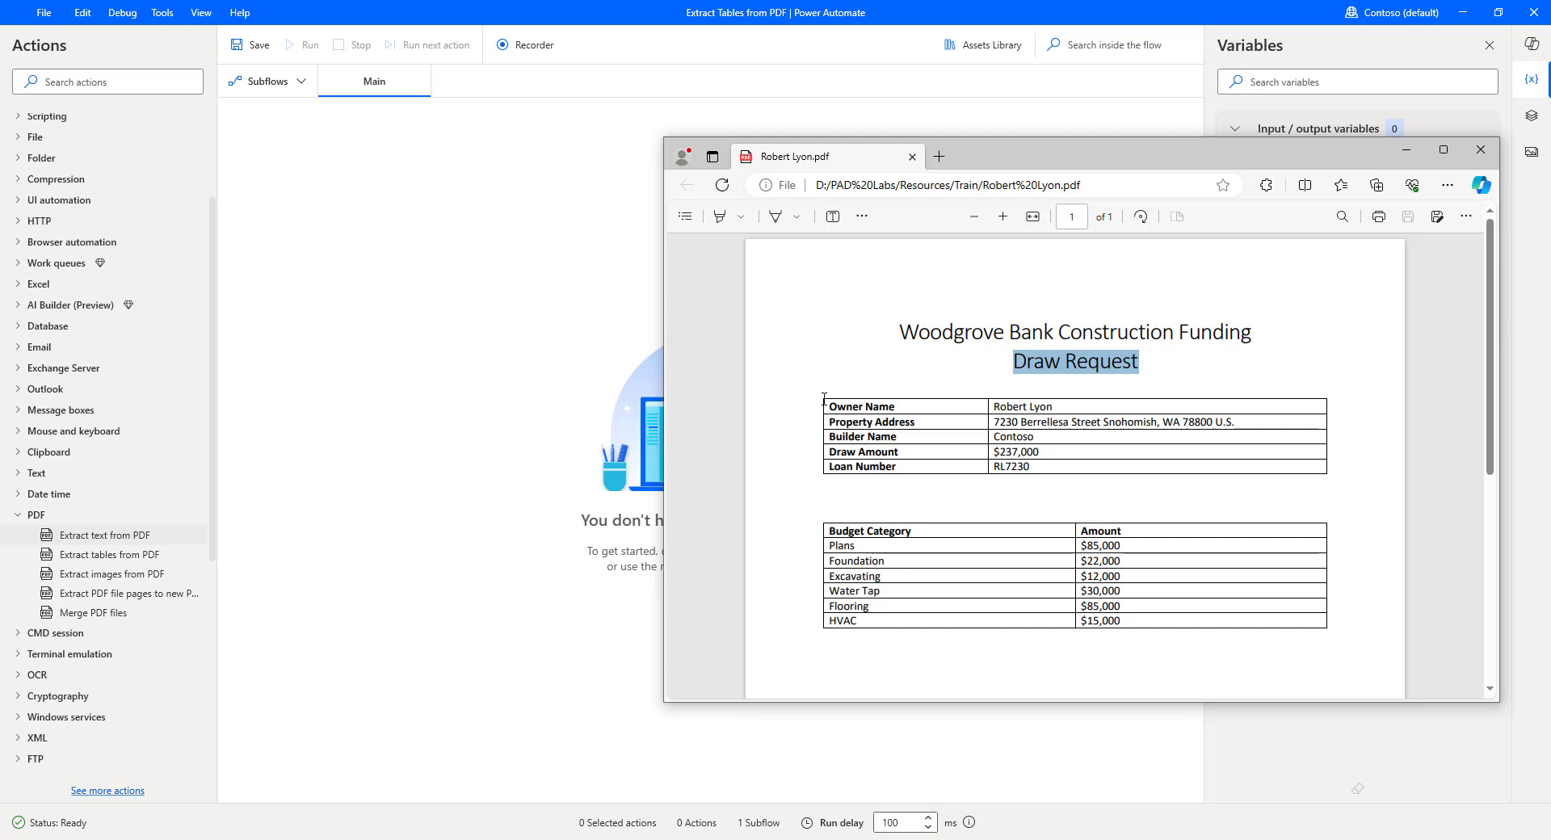
click(824, 527)
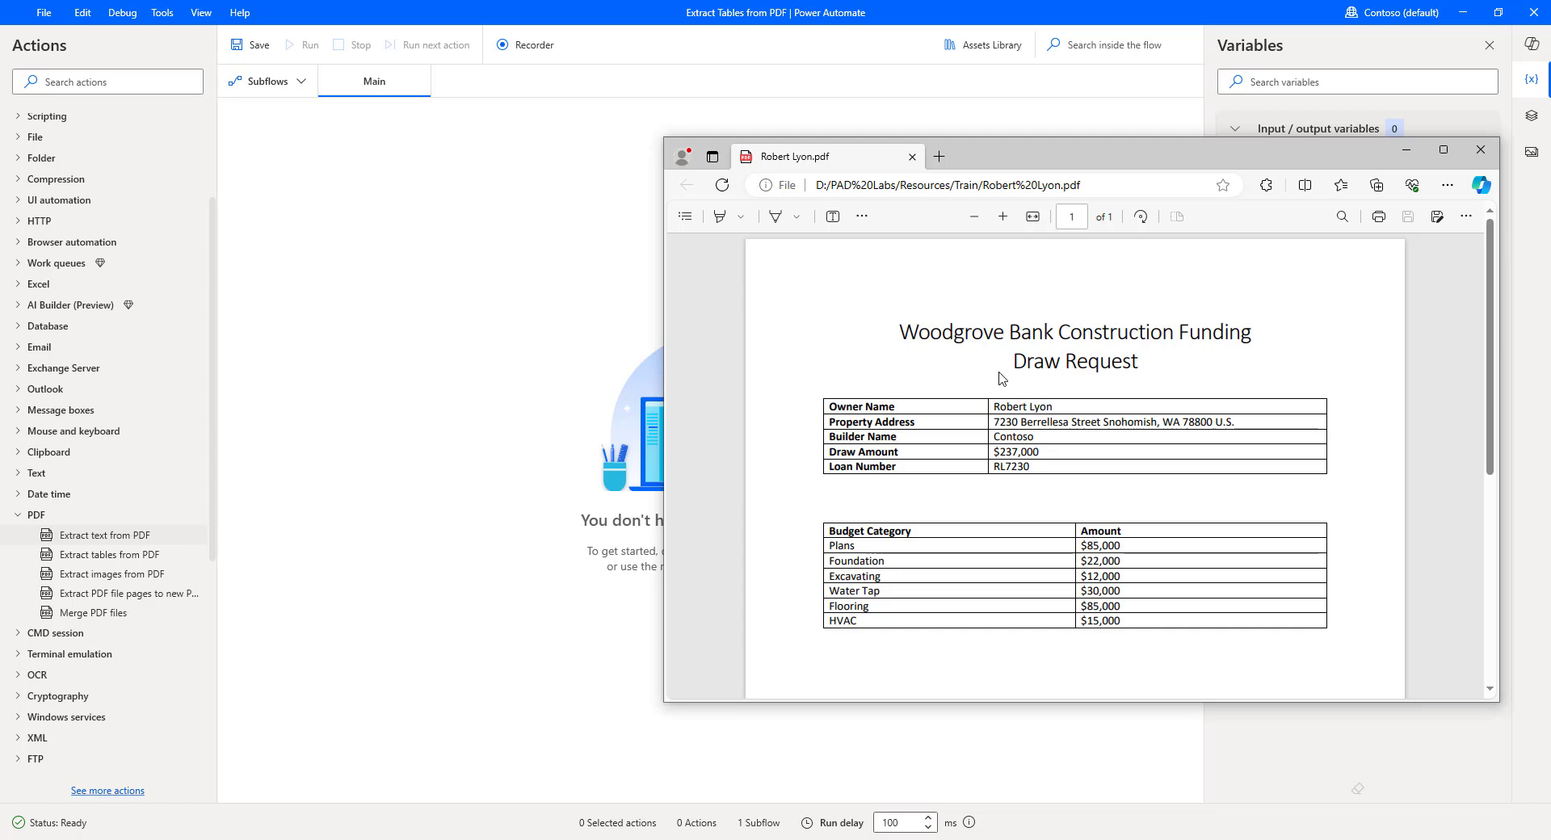
drag(902, 334, 1149, 359)
click(1167, 393)
drag(1146, 359, 887, 334)
click(879, 334)
click(590, 415)
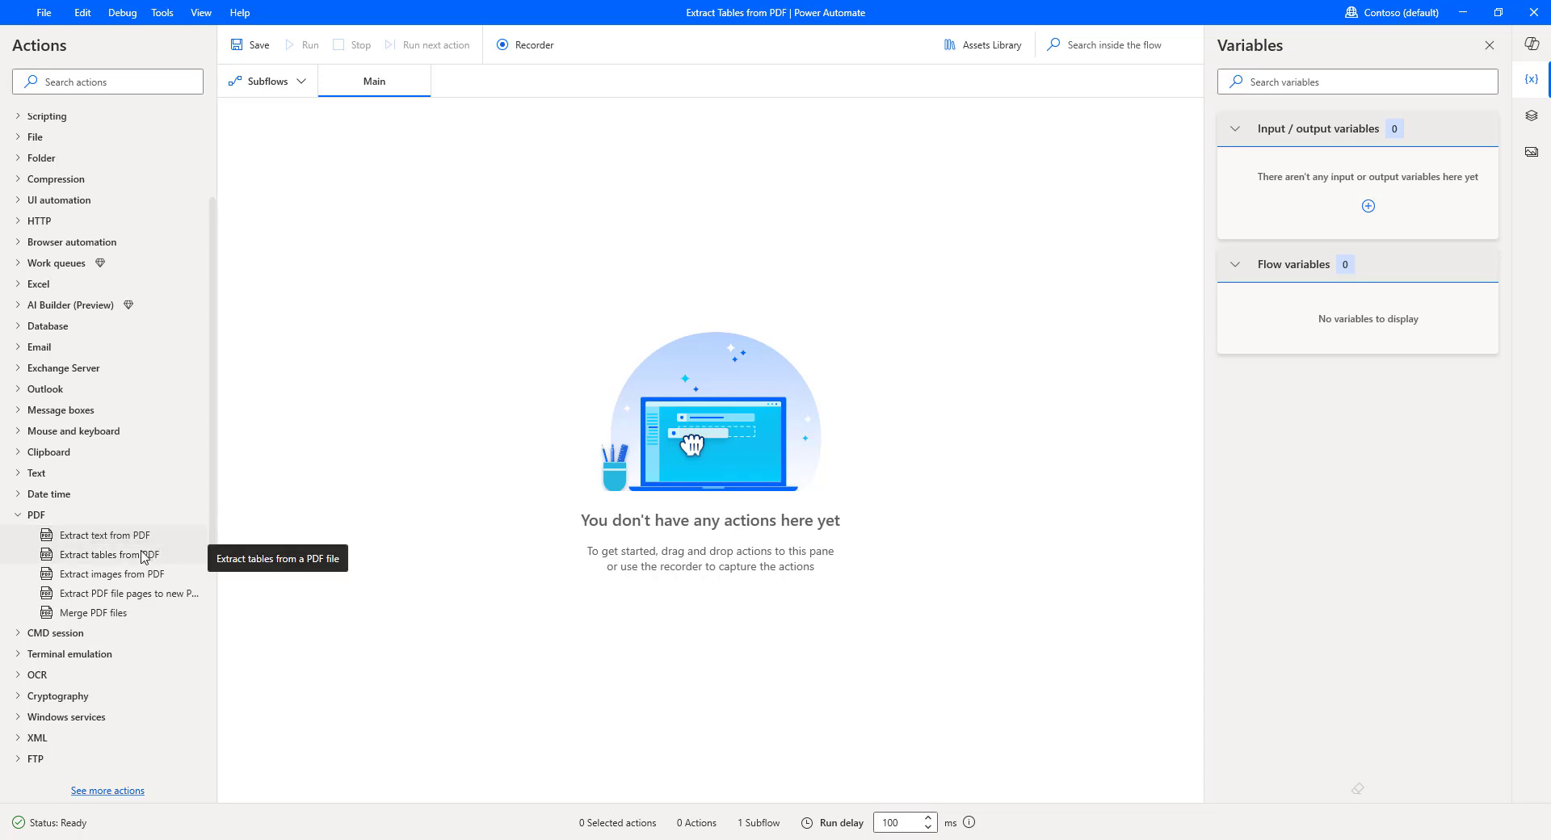
Add an Extract tables from PDF action to Main and browse for its PDF file.
drag(143, 556, 565, 476)
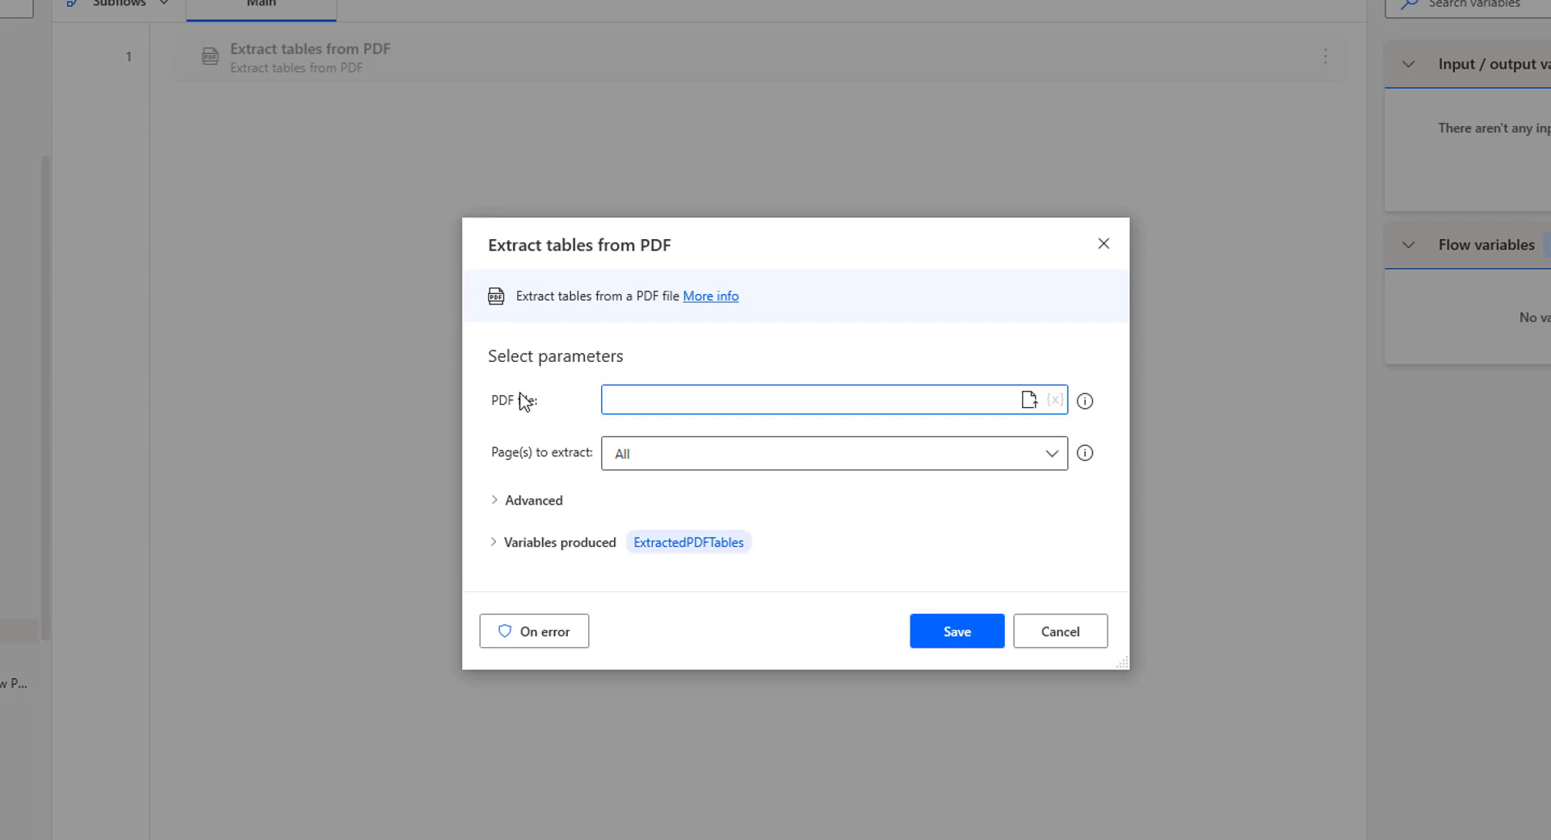
click(1029, 401)
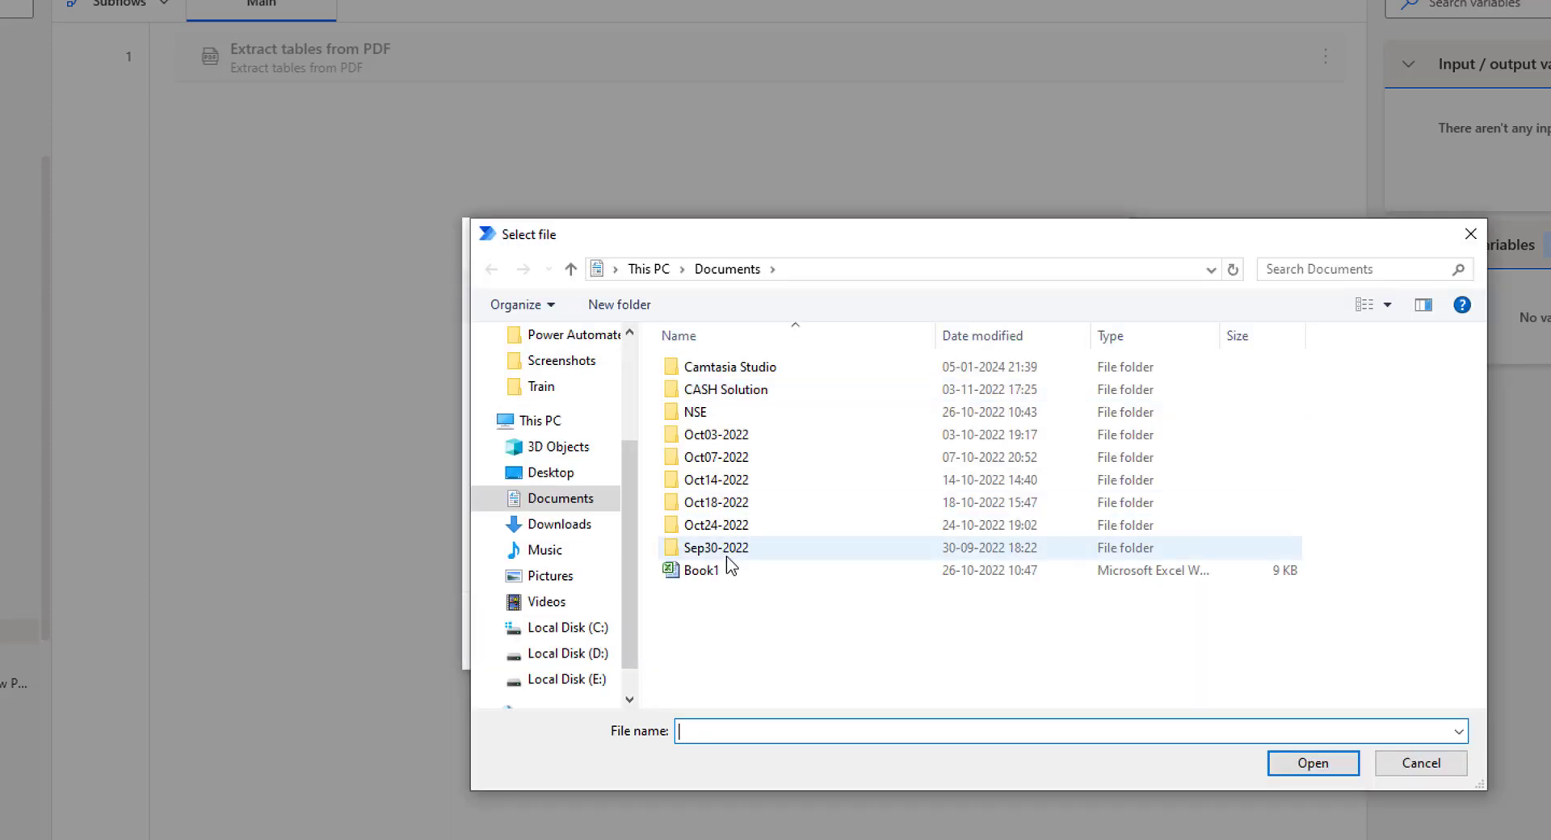
click(602, 660)
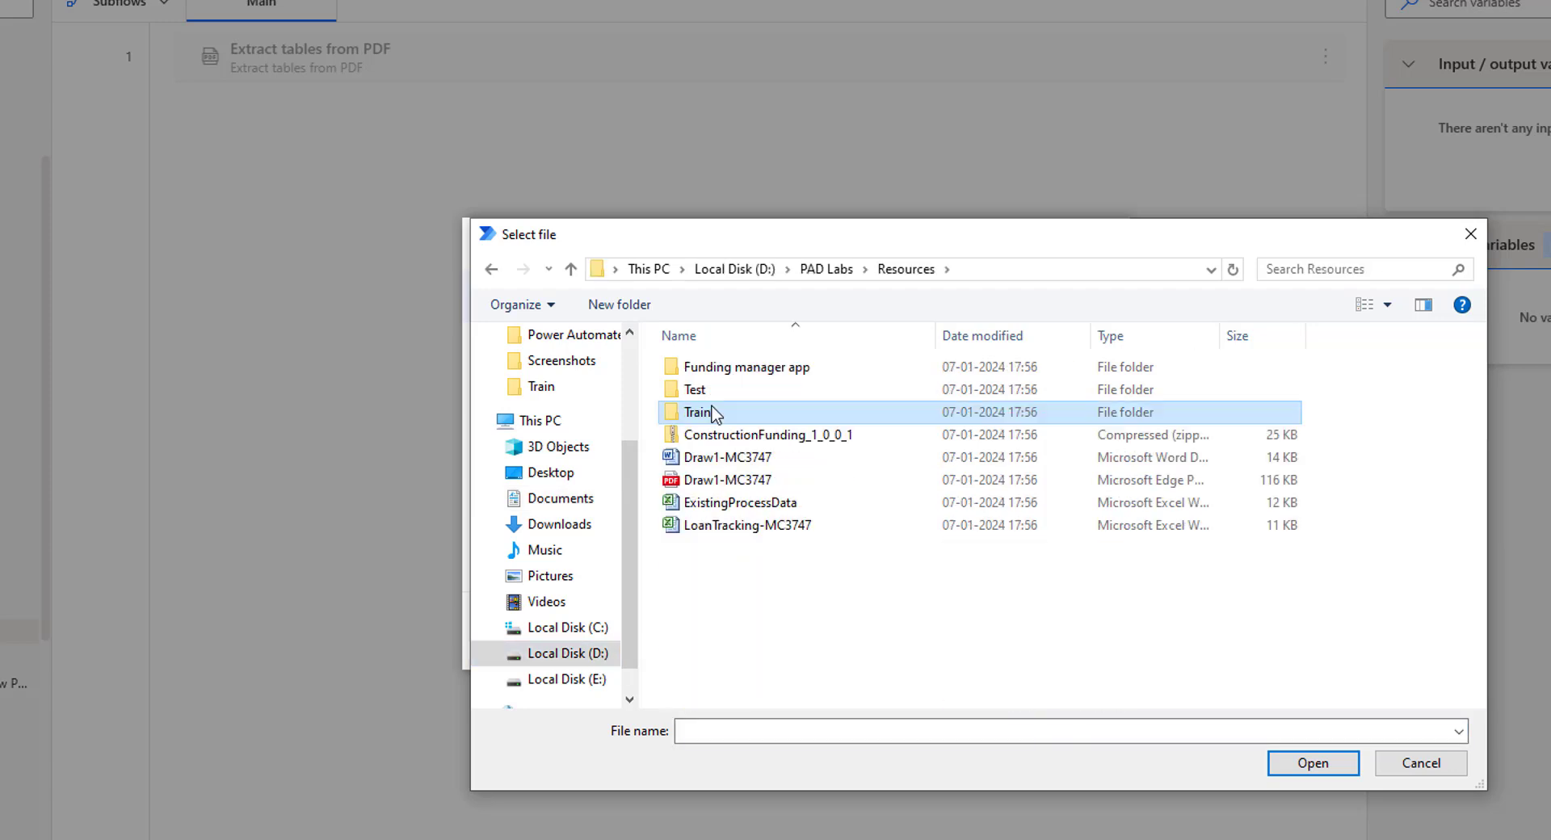
double_click(710, 412)
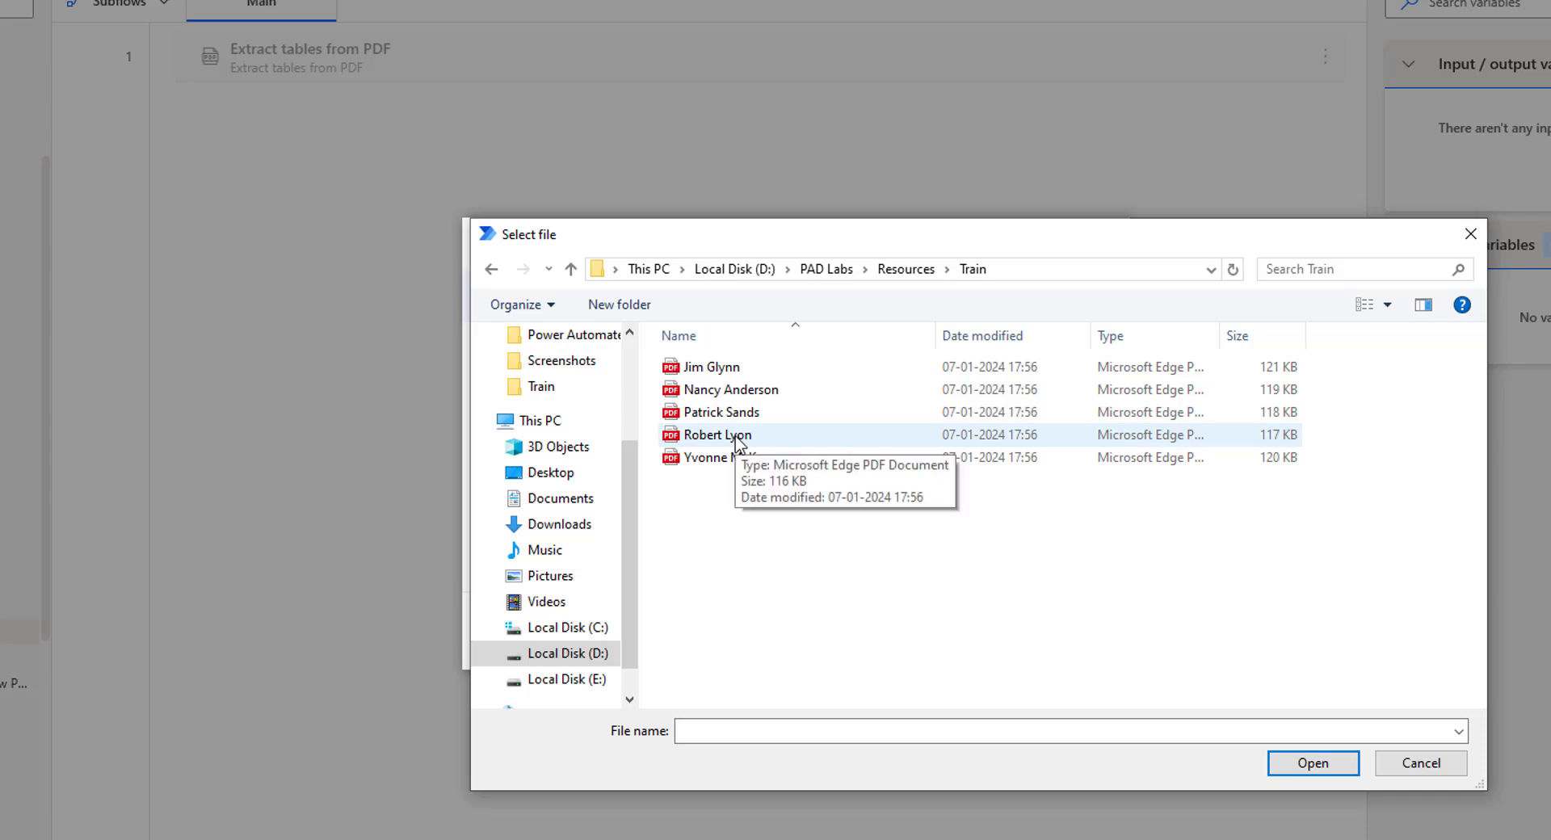
double_click(717, 435)
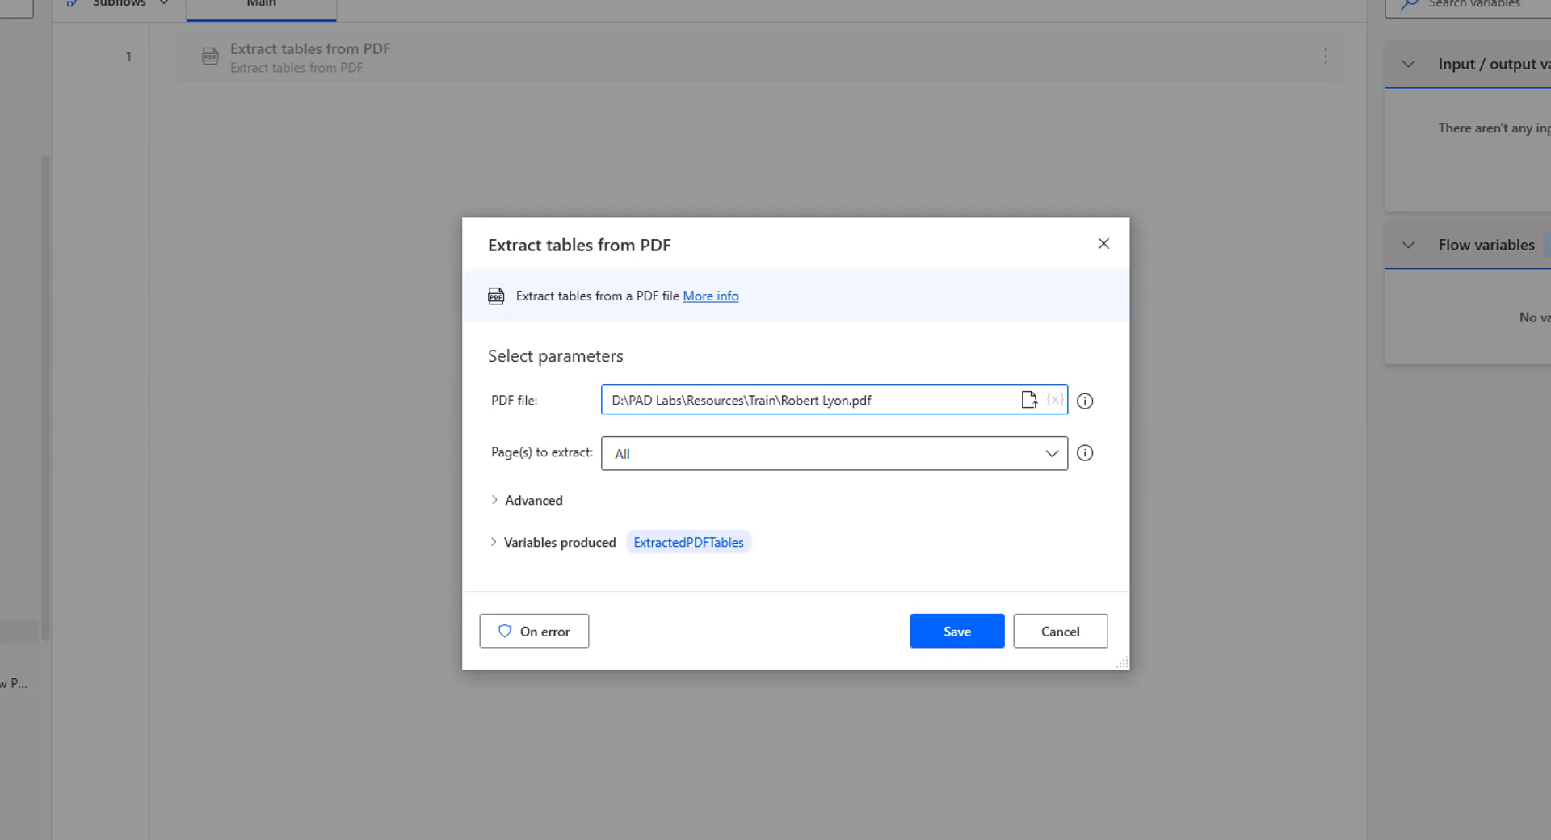
key(alt+Tab)
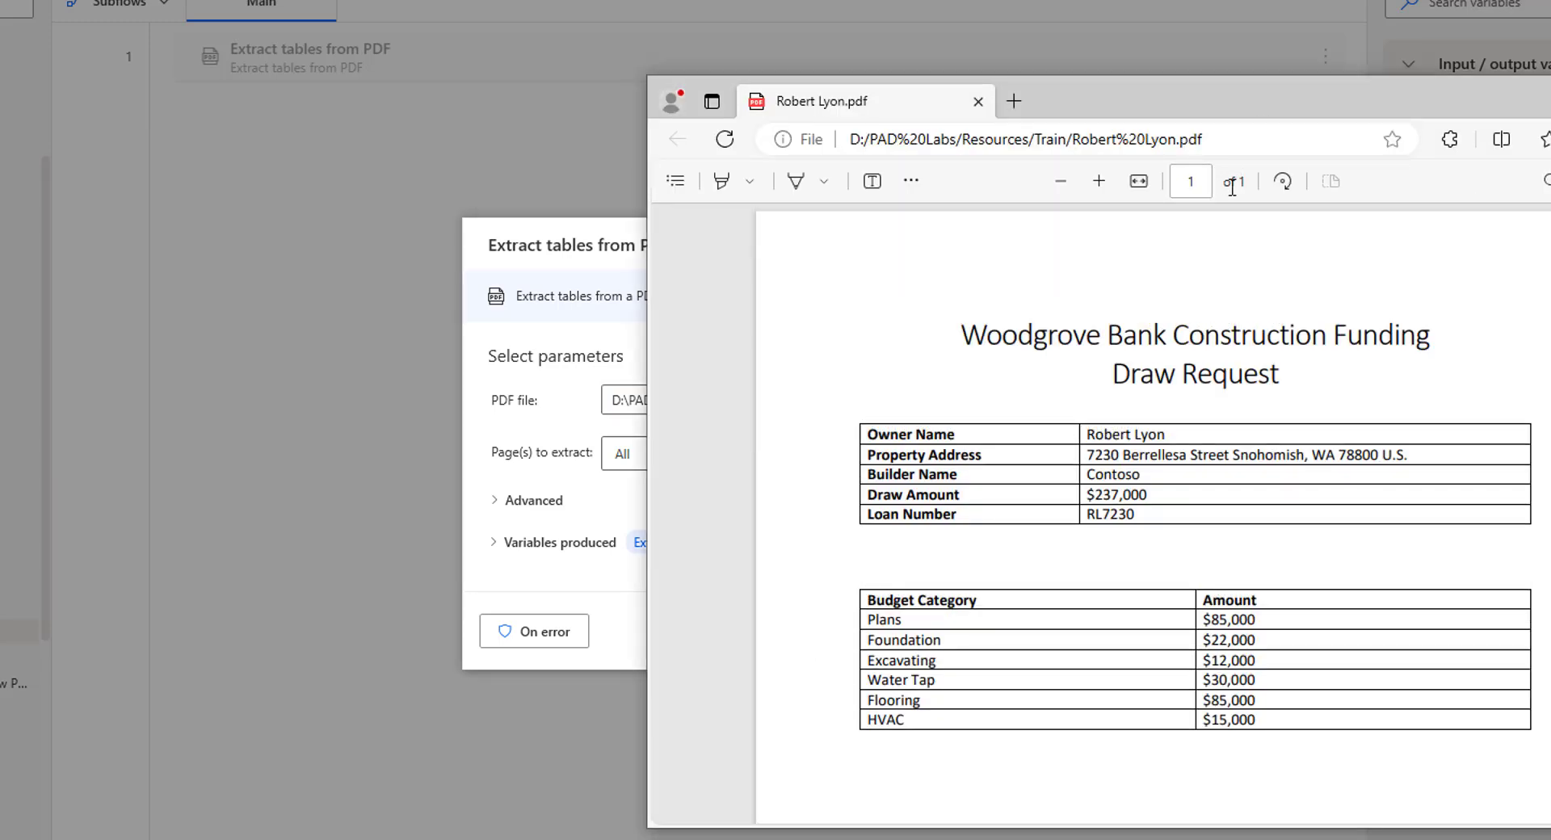
Return to the Extract tables from PDF settings and list the Page(s) to extract choices.
key(alt+Tab)
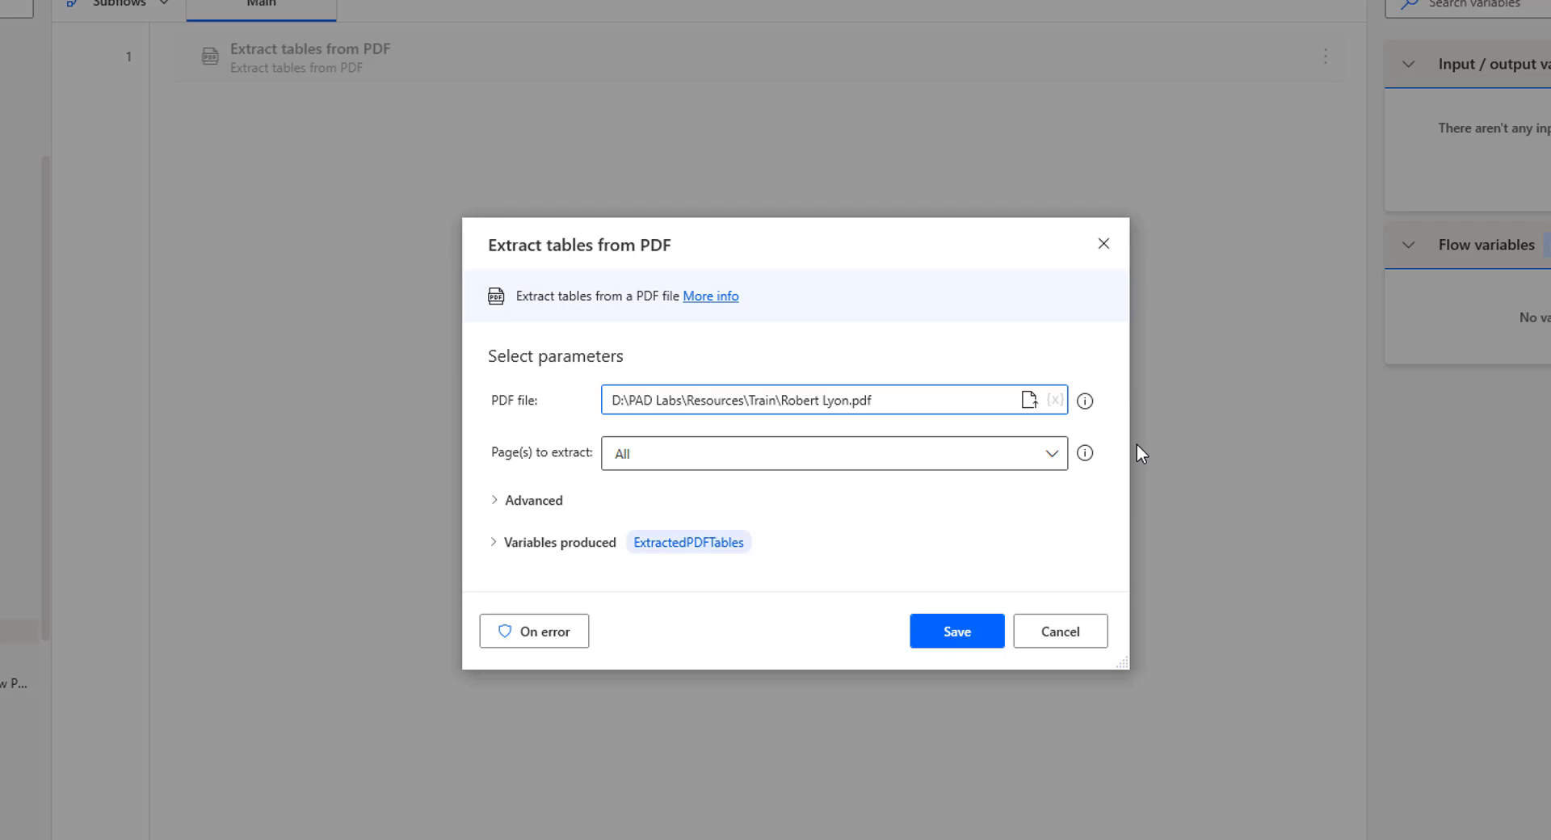
click(677, 458)
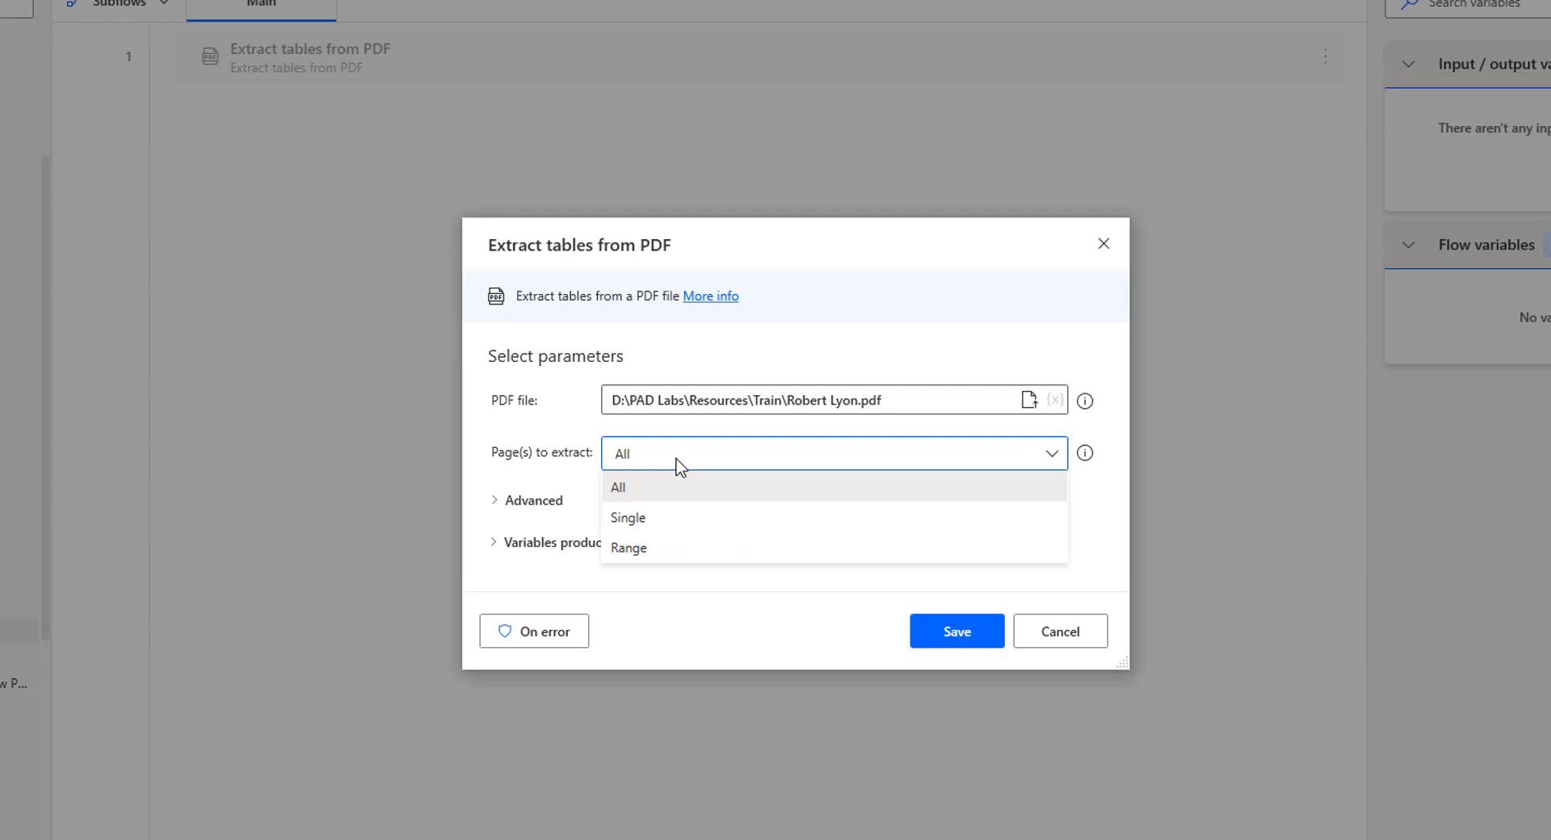
Set Page(s) to extract to Single with page 1.
click(649, 520)
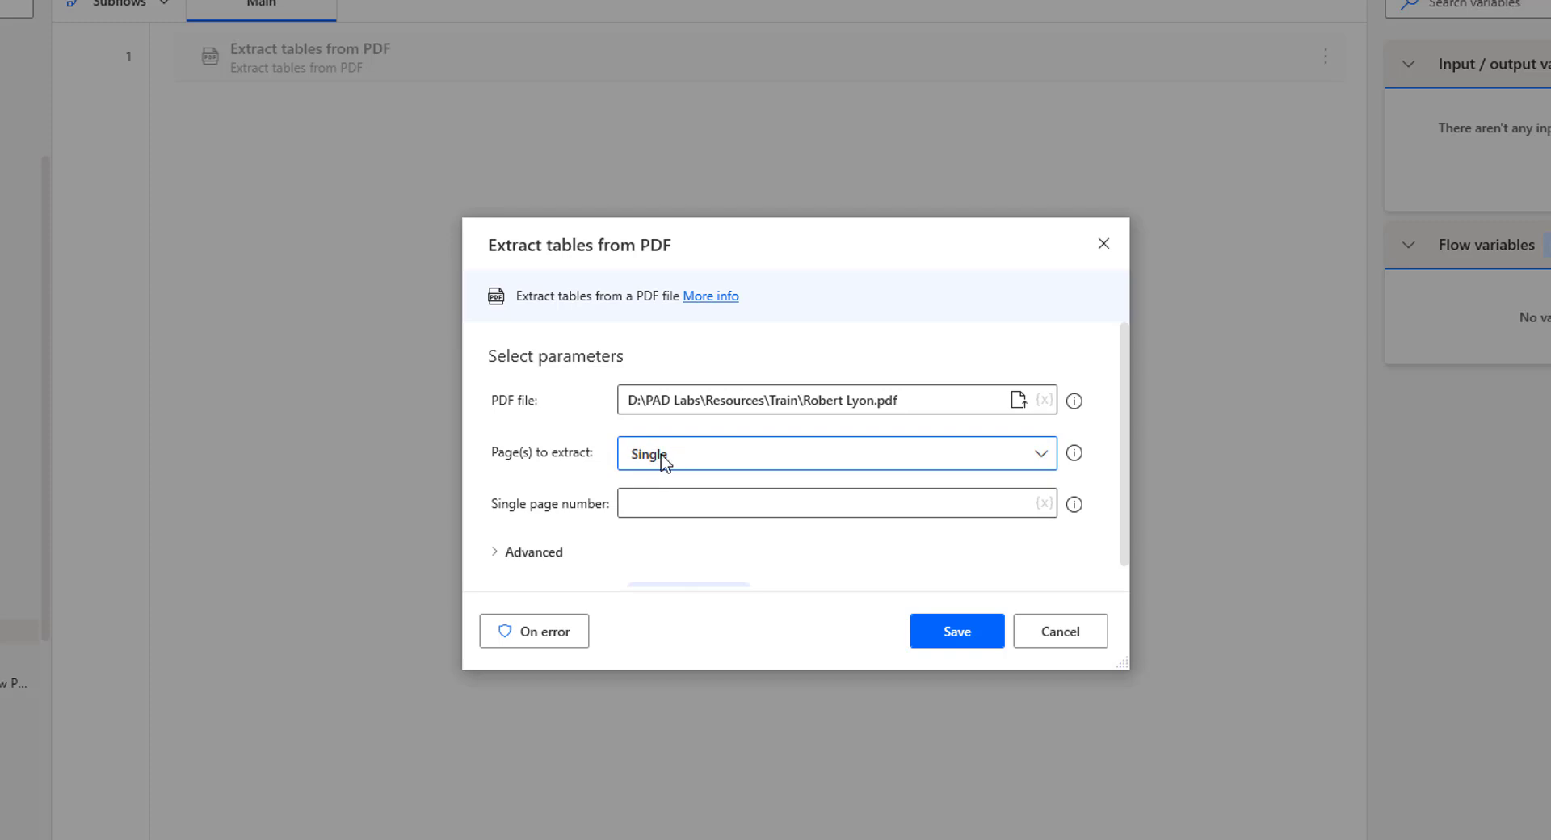
click(654, 501)
text(1)
Switch Page(s) to extract to Range from page 1 to page 1.
click(652, 460)
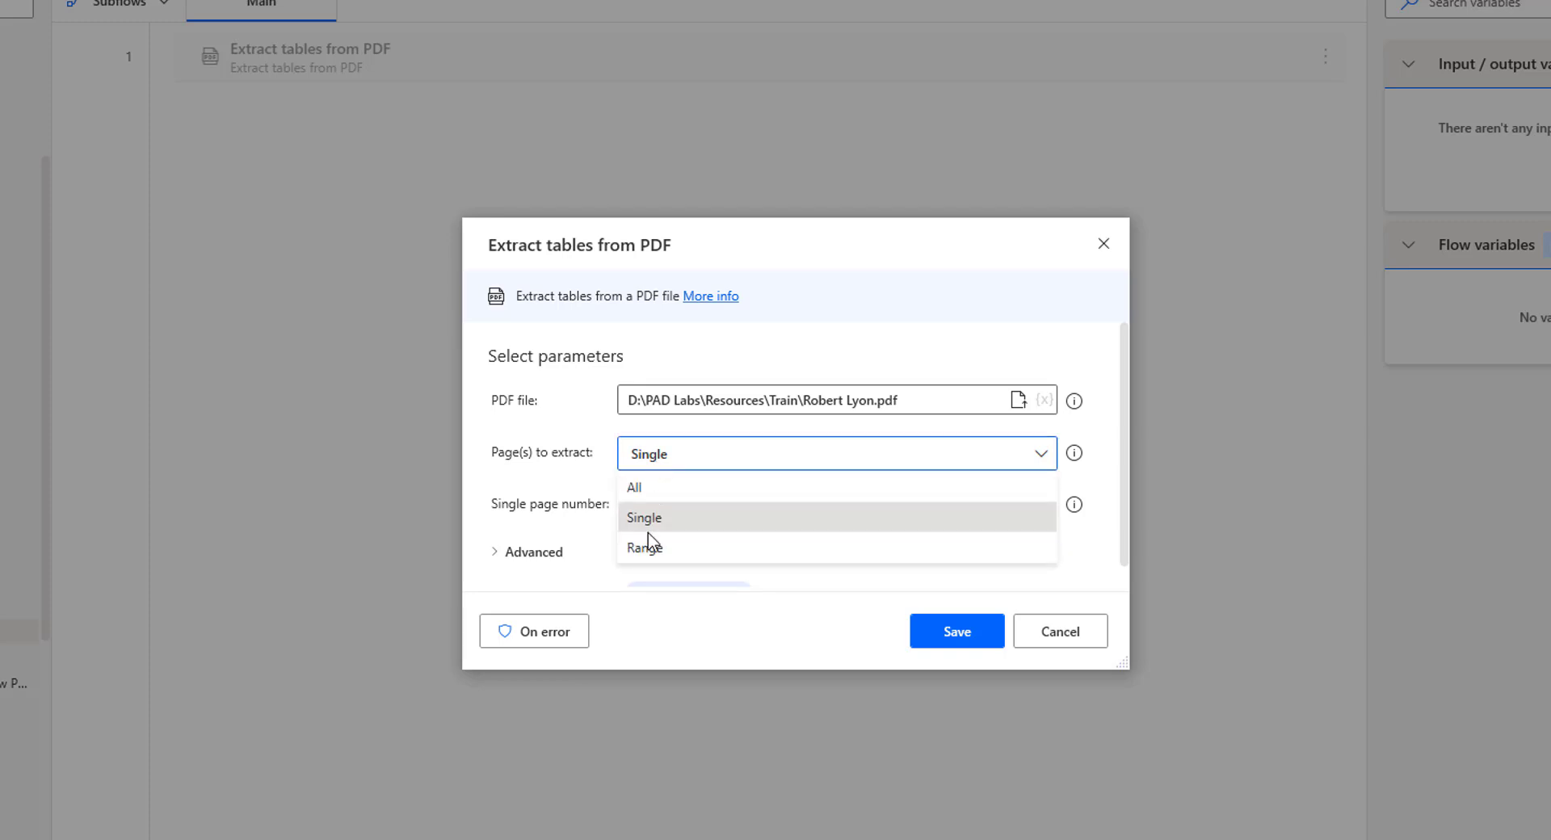
click(642, 554)
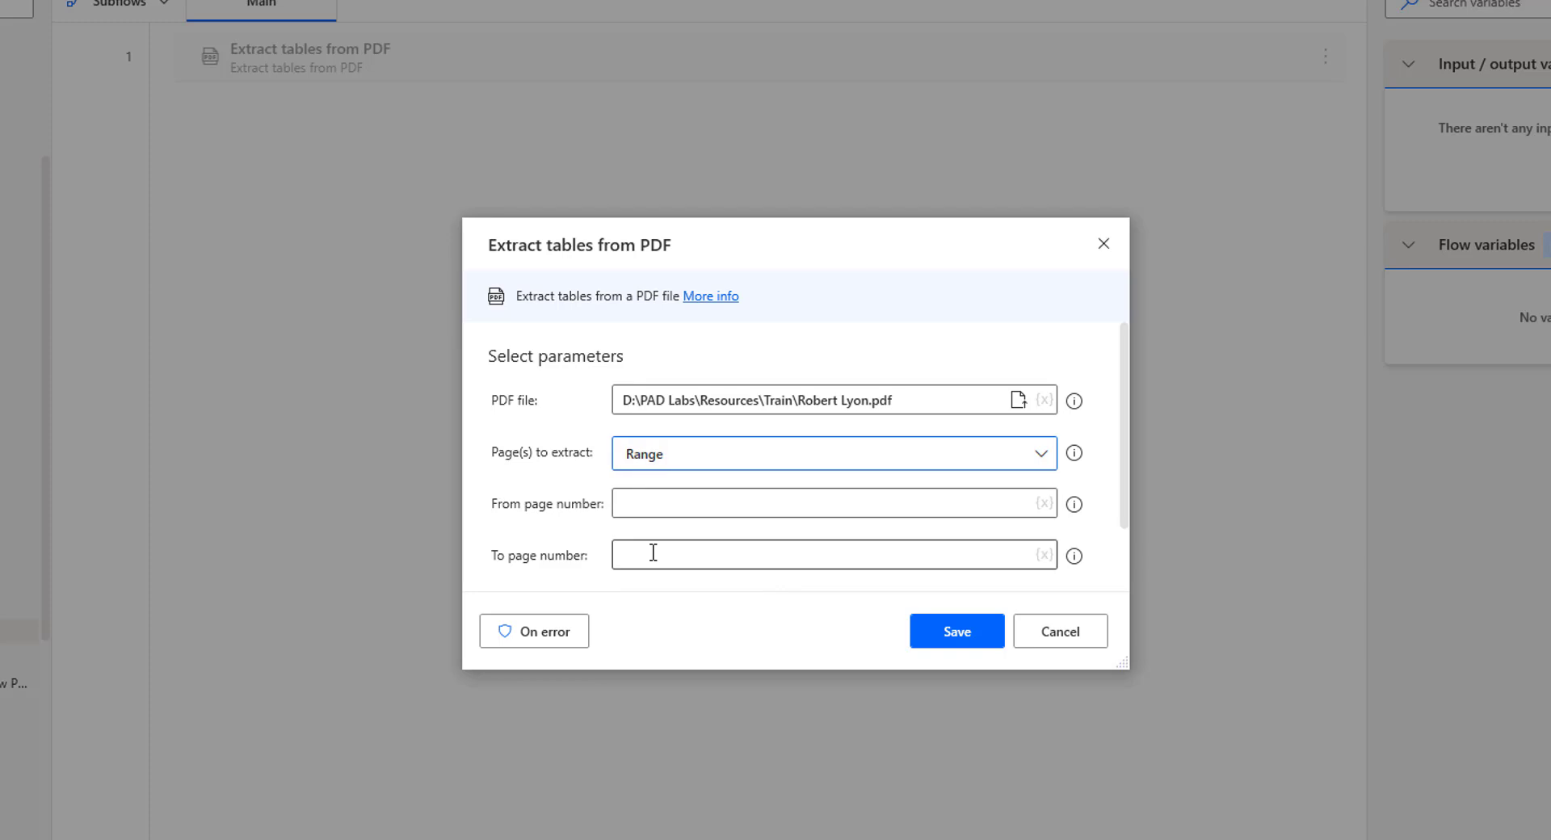
click(643, 507)
scroll(631, 549, down, 1)
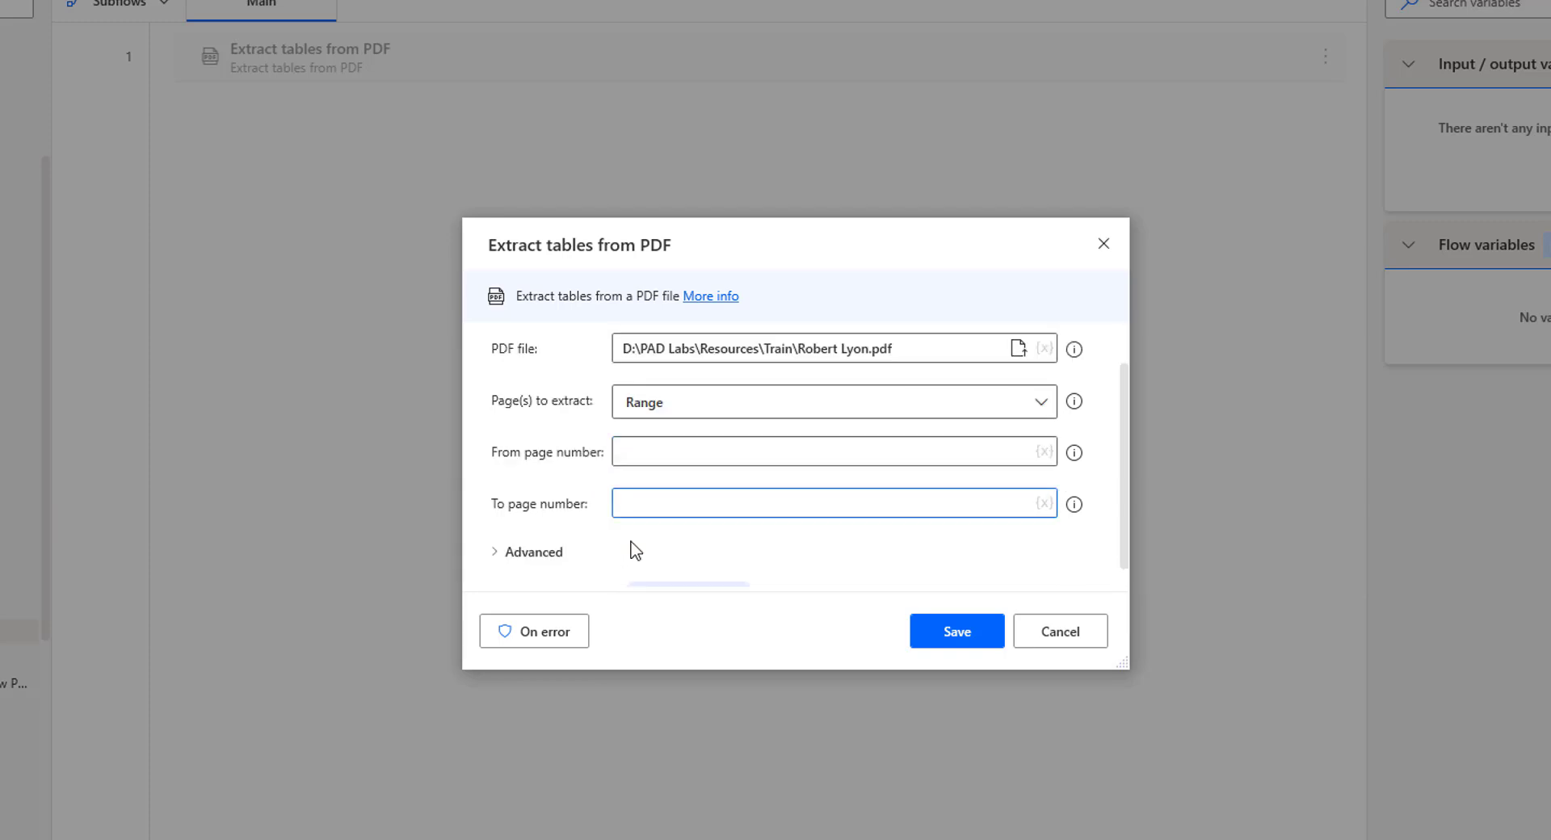
text(1)
click(641, 496)
text(1)
Set Page(s) to extract back to All.
drag(640, 496, 612, 505)
click(660, 409)
click(664, 440)
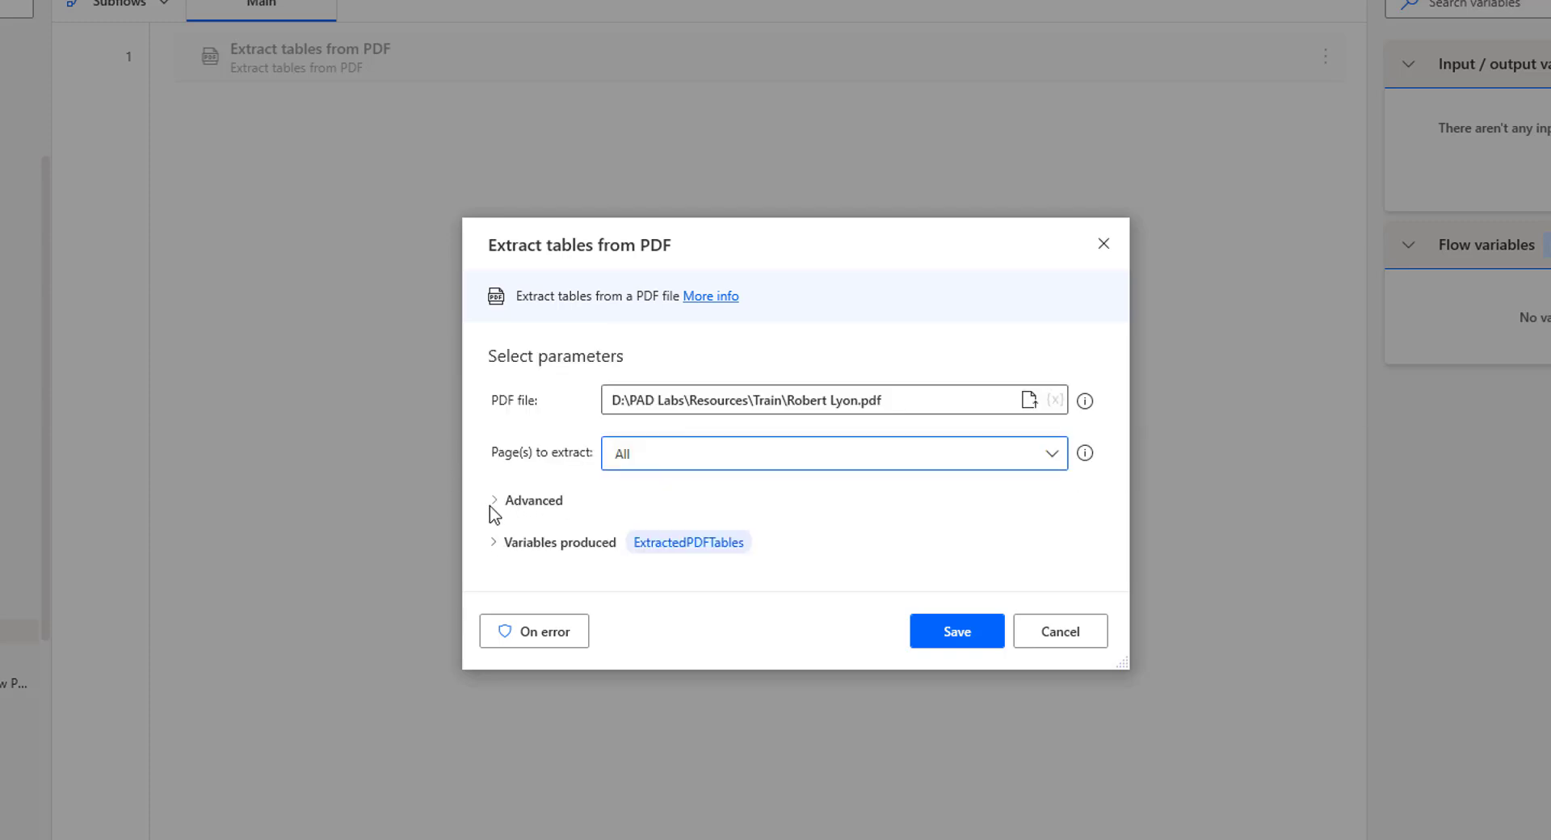
Expand the Advanced options and focus the PDF Password field.
click(583, 507)
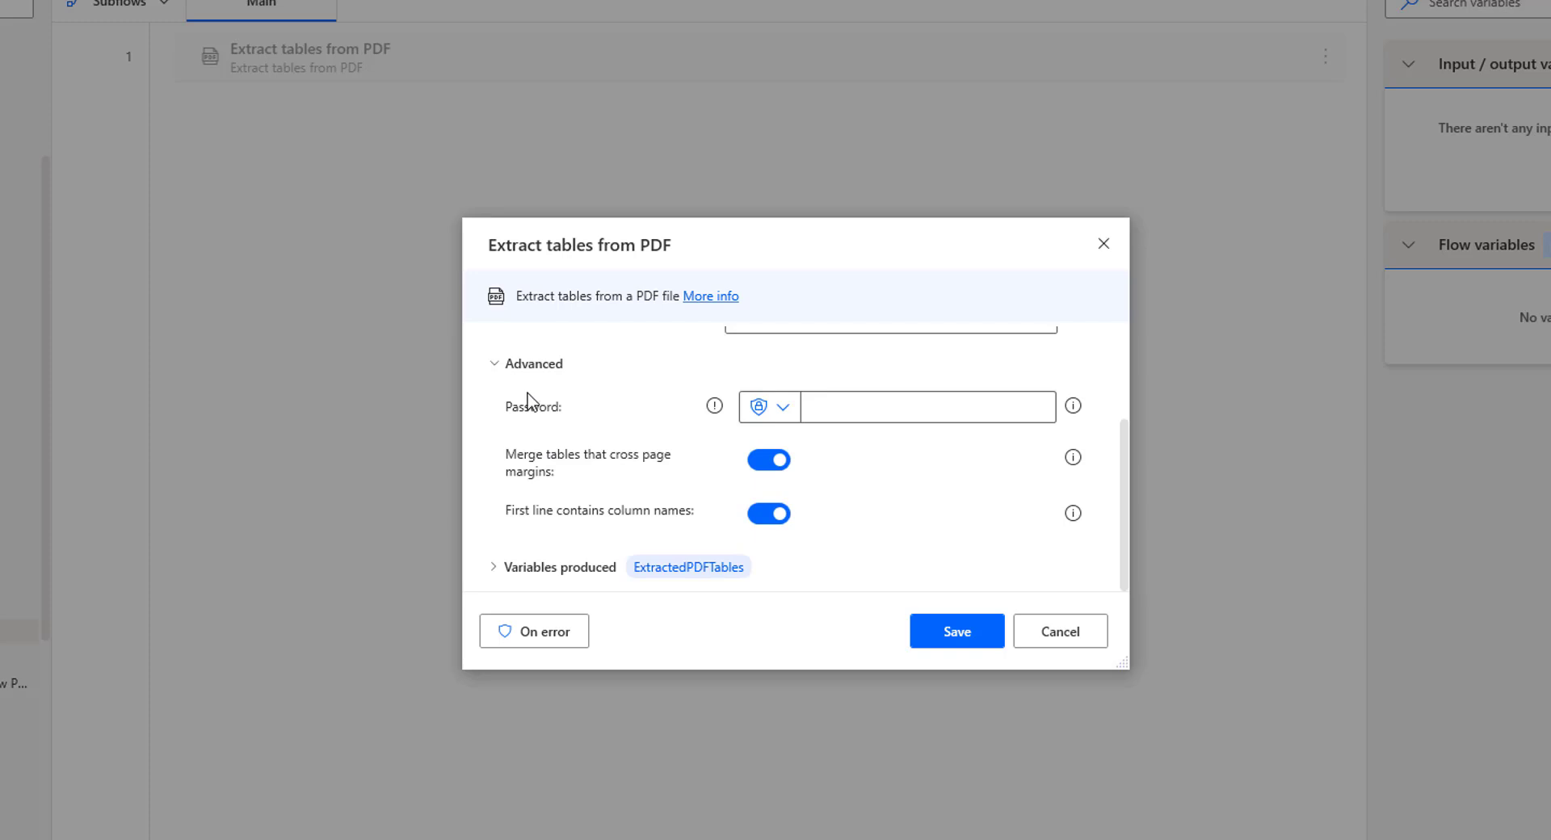
click(824, 406)
key(alt+Tab)
scroll(880, 618, down, 4)
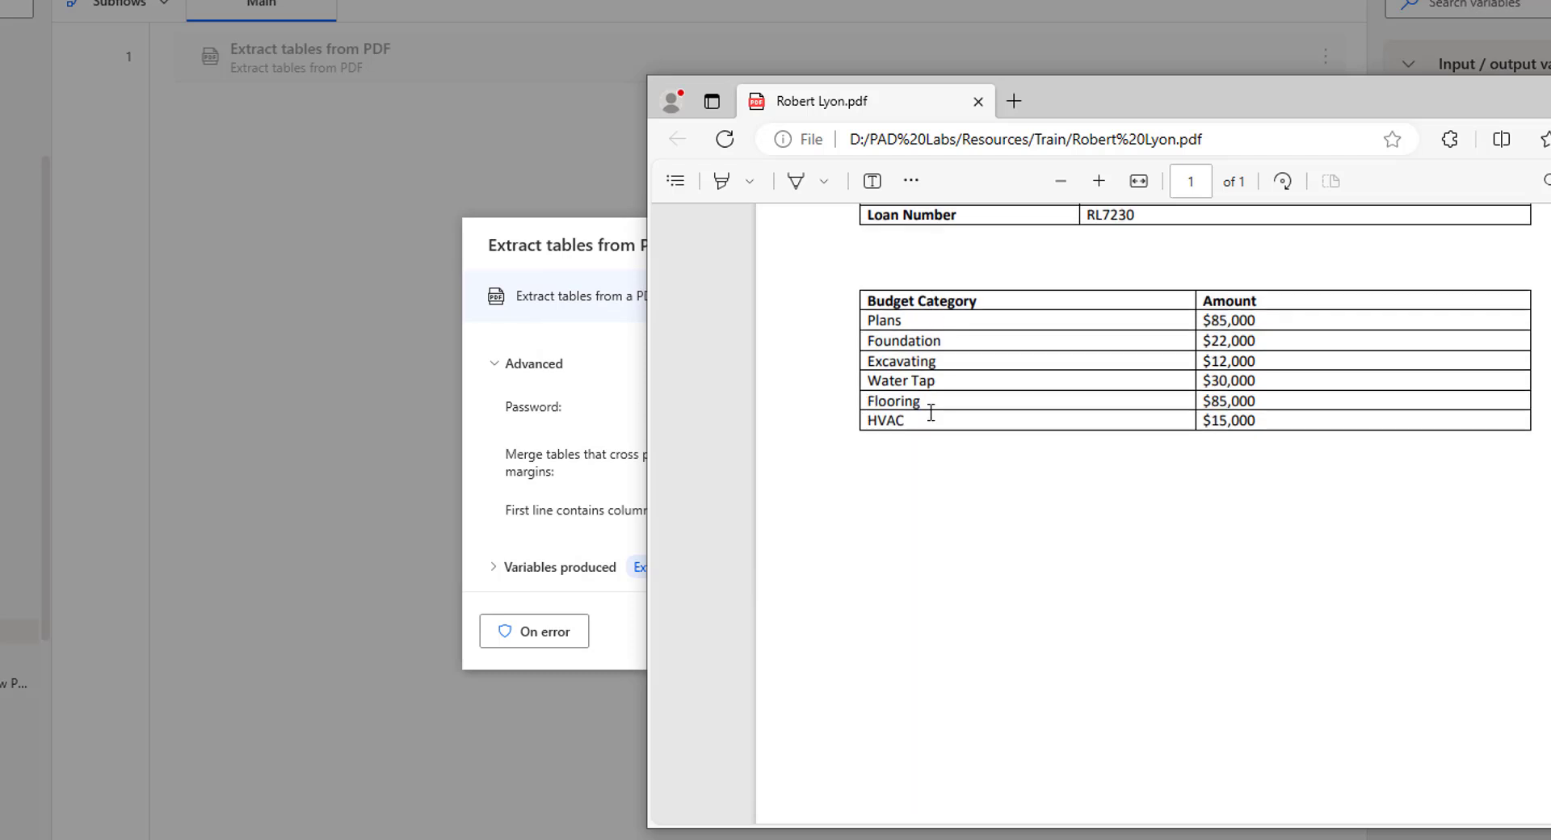
scroll(978, 661, down, 3)
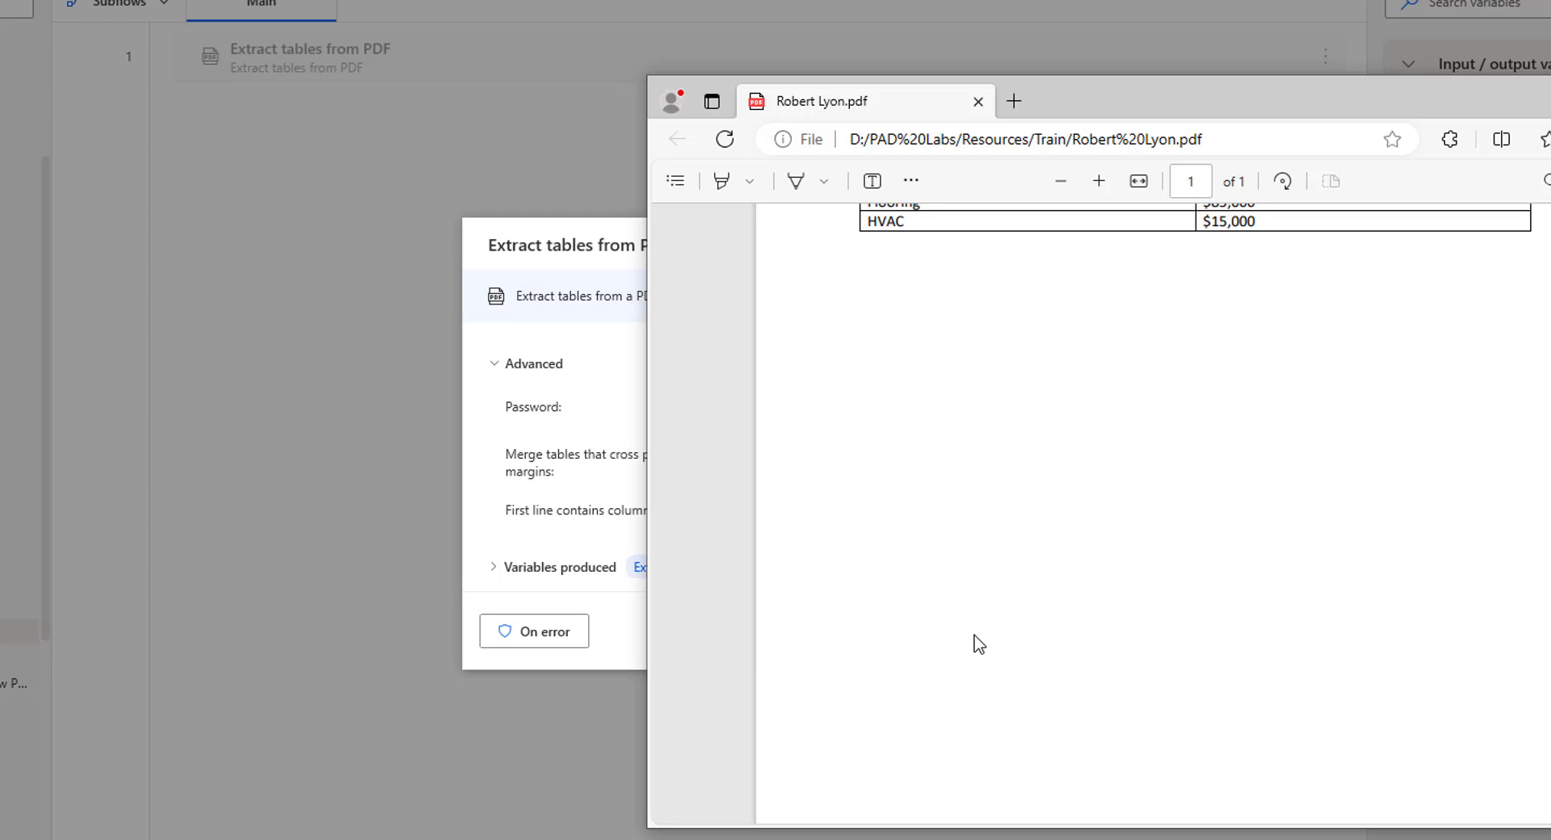
click(588, 545)
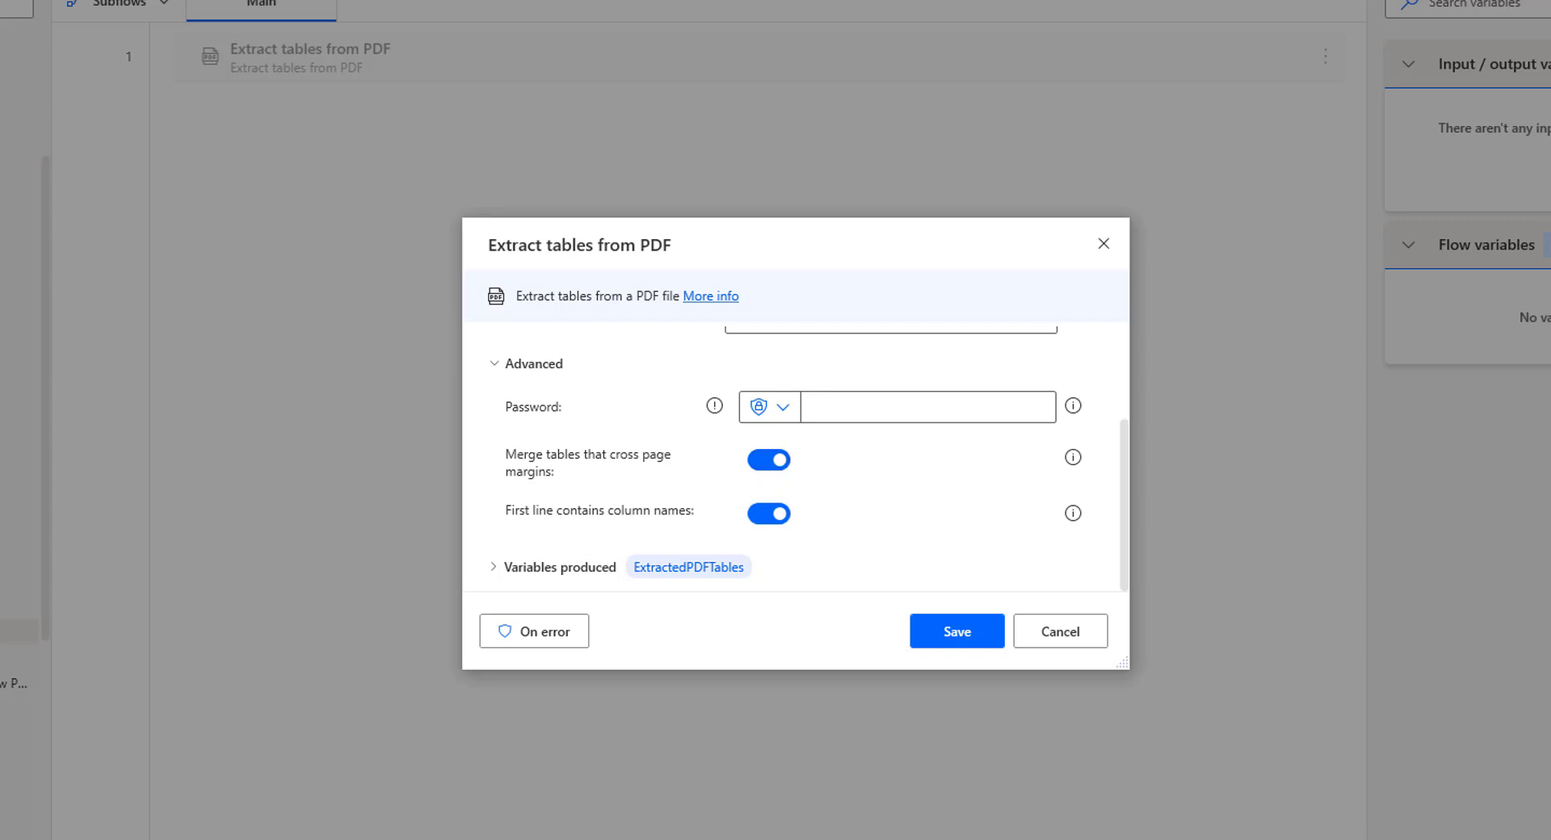
key(alt+Tab)
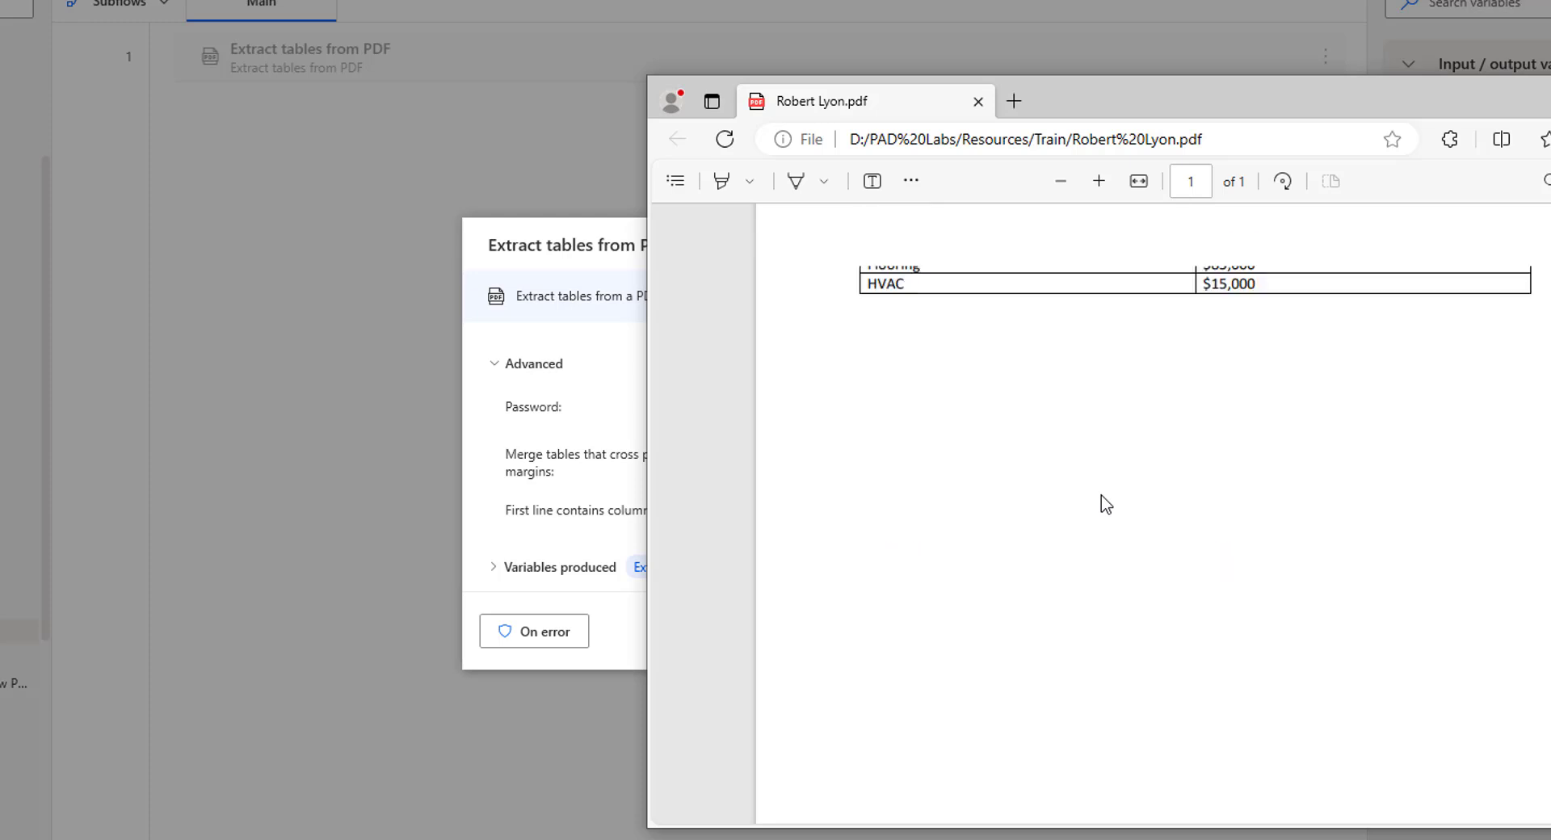
scroll(1102, 501, down, 2)
drag(865, 400, 1279, 401)
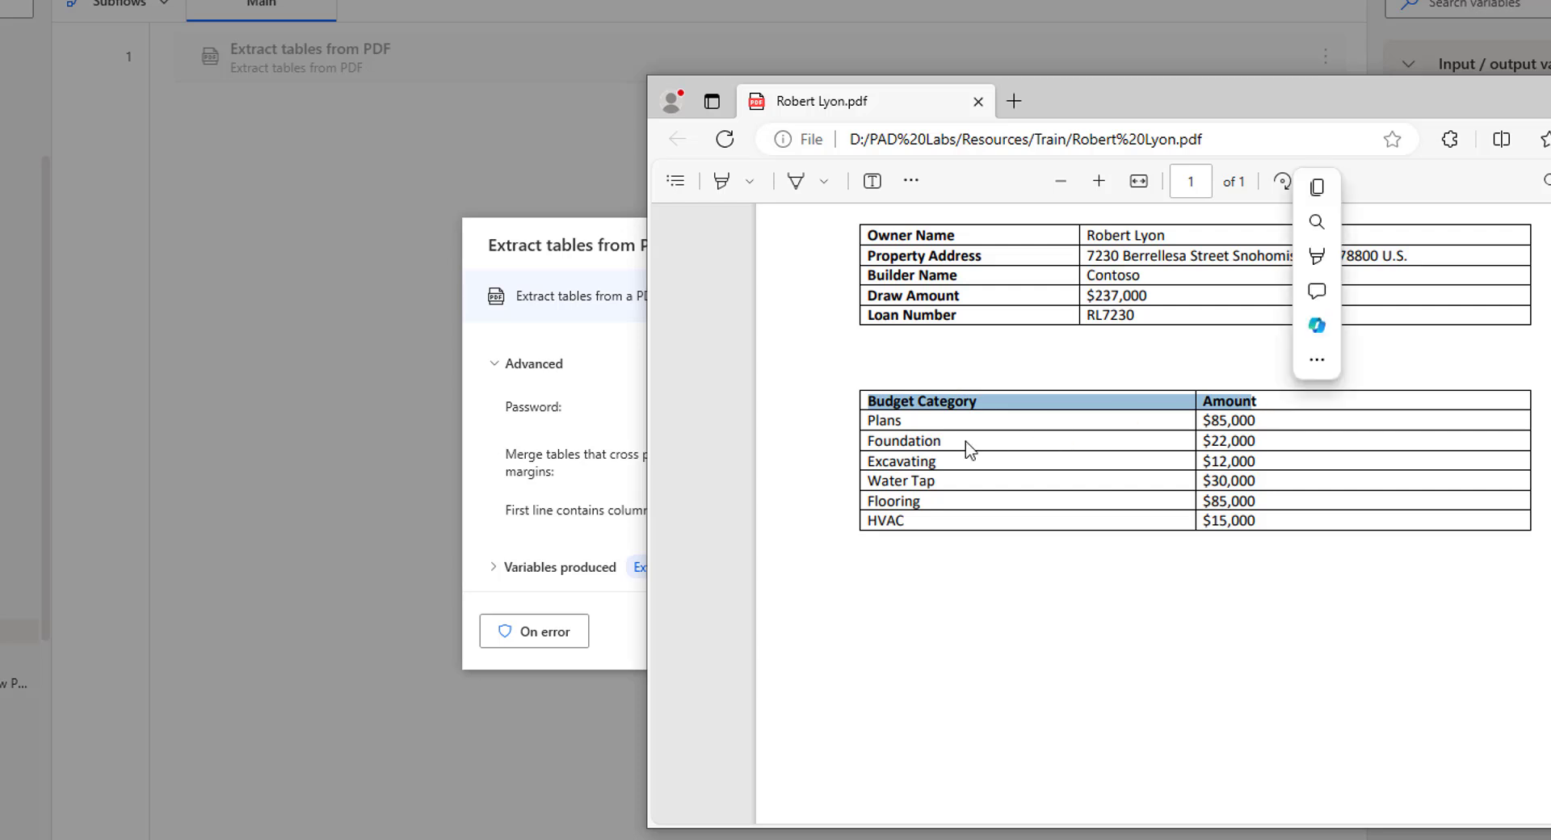
click(908, 410)
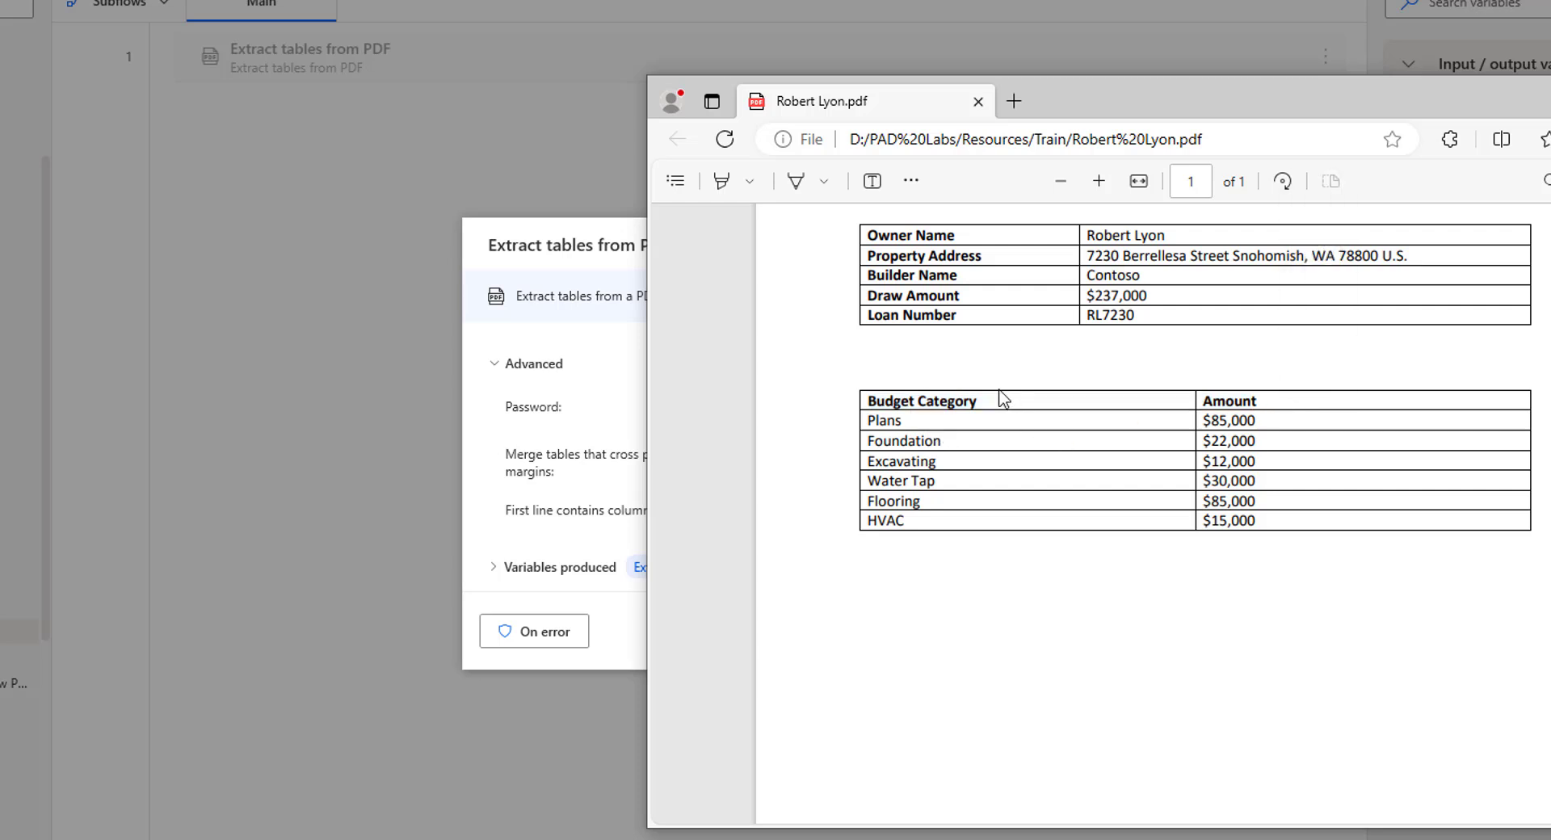
double_click(1227, 399)
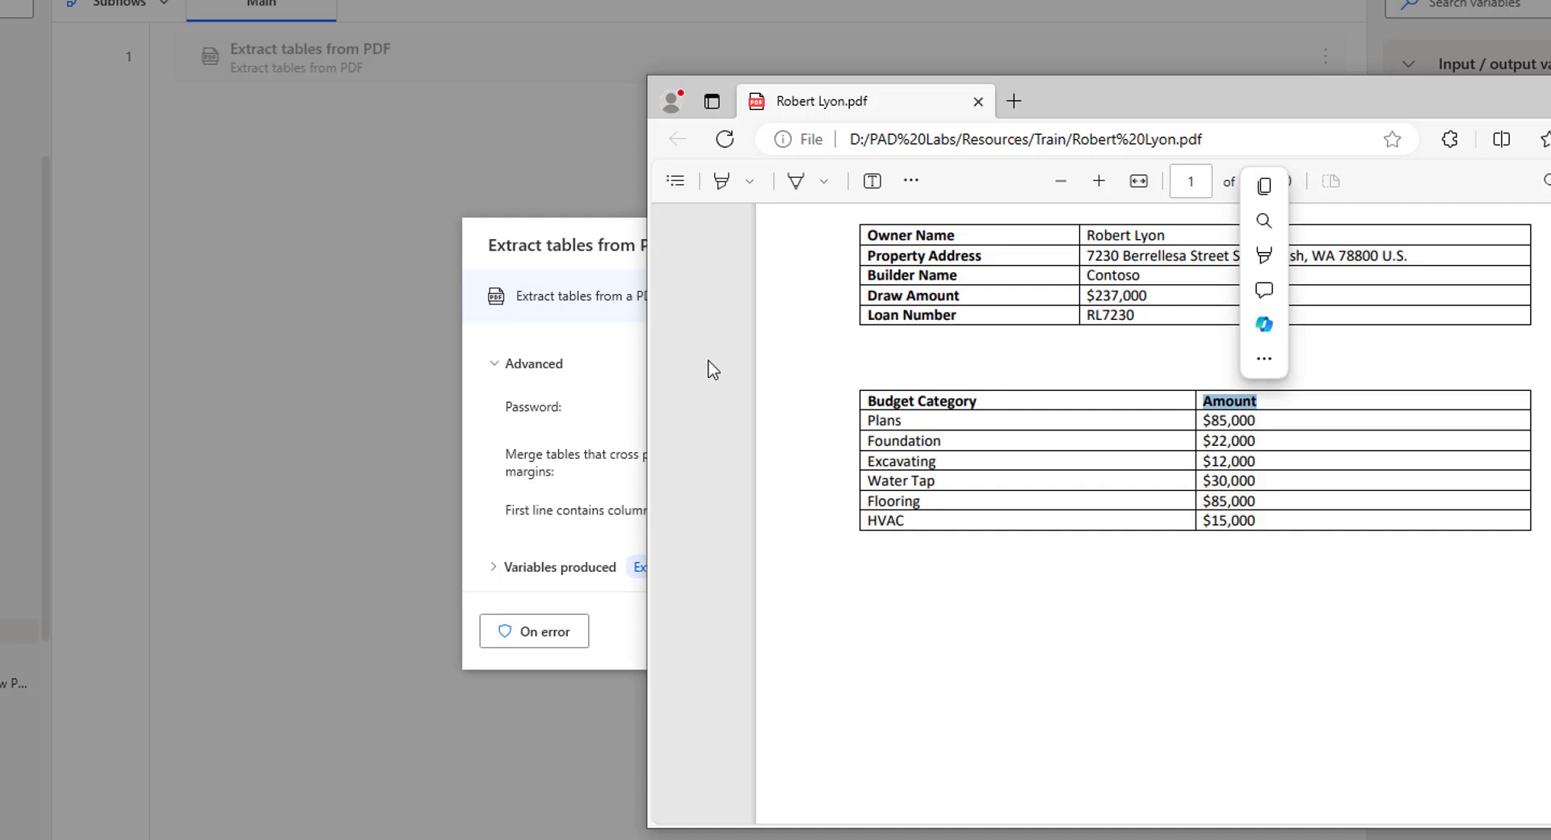
click(639, 369)
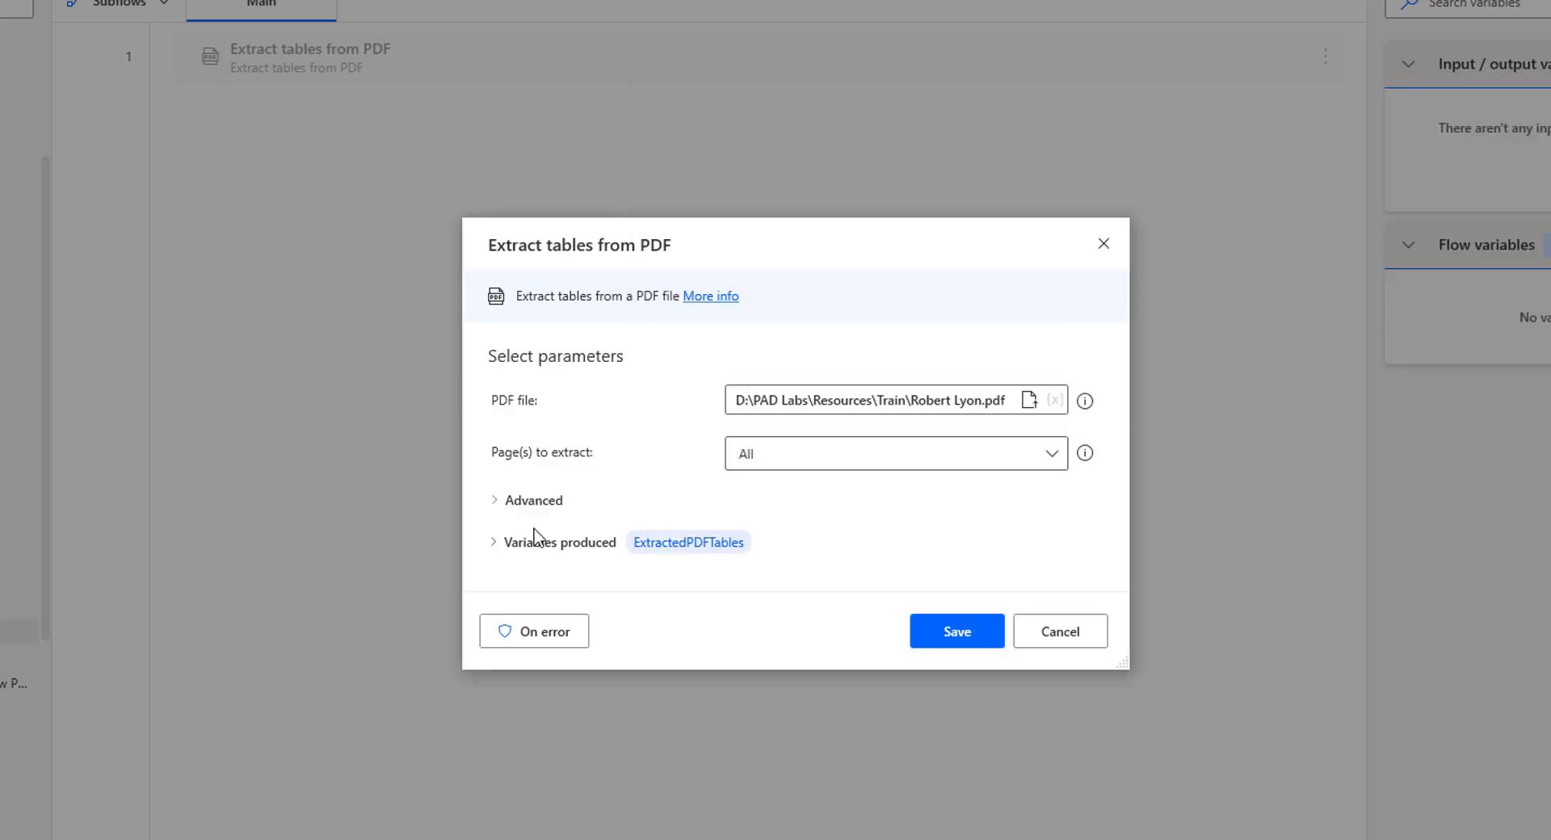
click(502, 507)
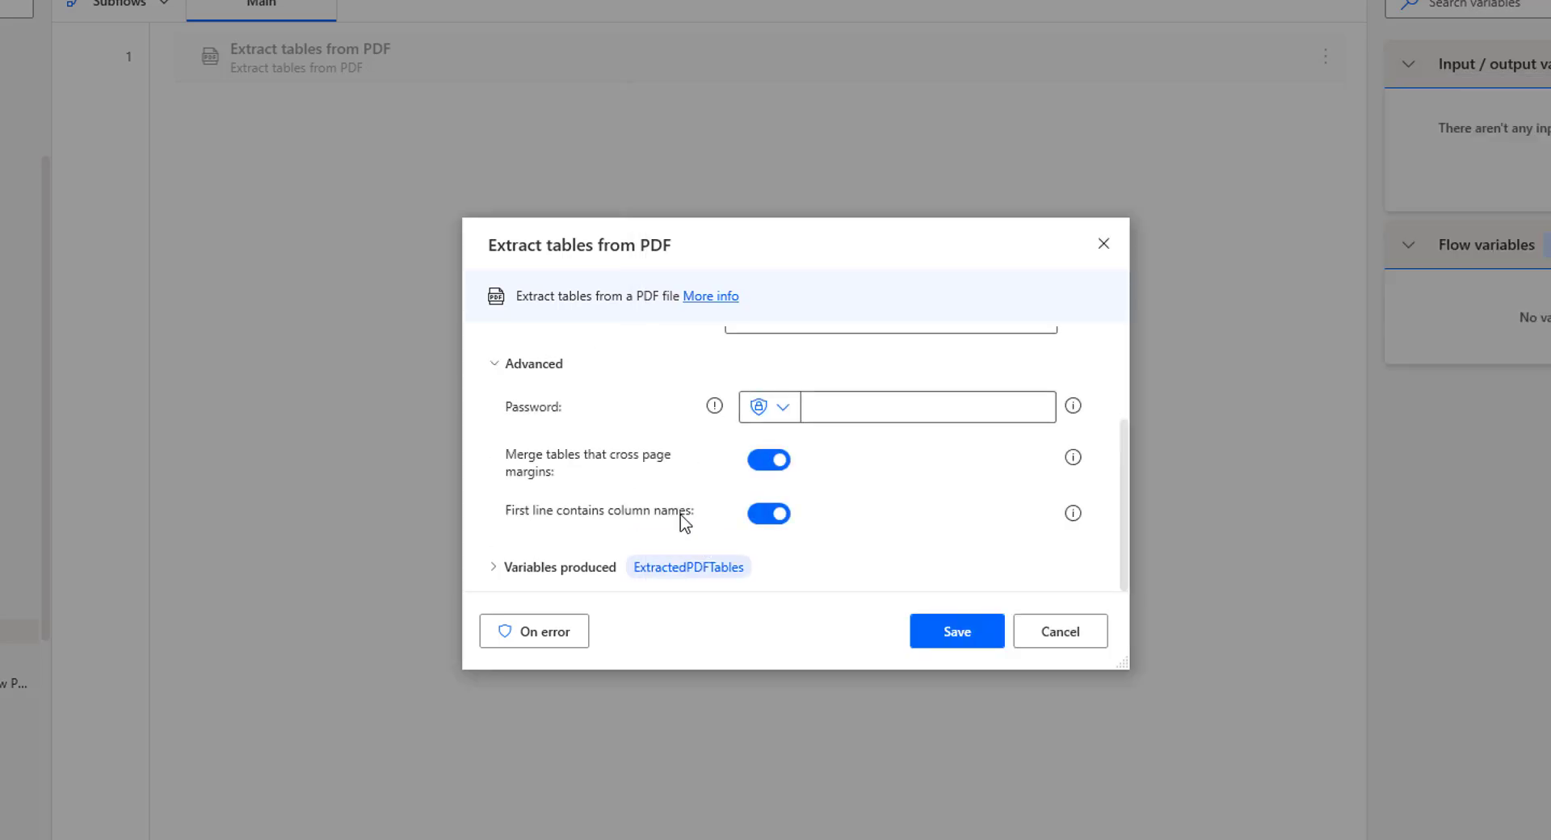